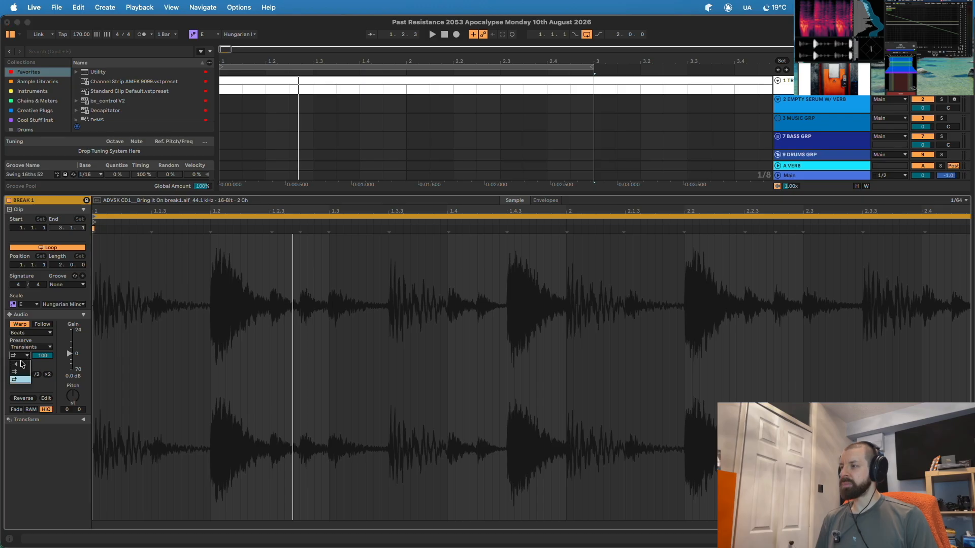
- Set the break's Beats transient loop mode to Loop Off and lower the transient envelope to 88
{"action": "left_click", "coordinate": [22, 364]}
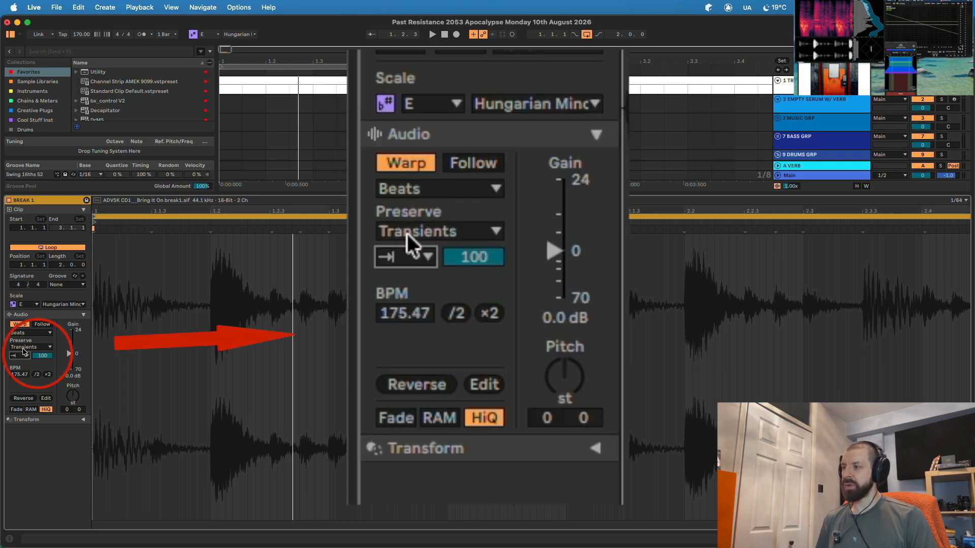
{"action": "left_click", "coordinate": [19, 356]}
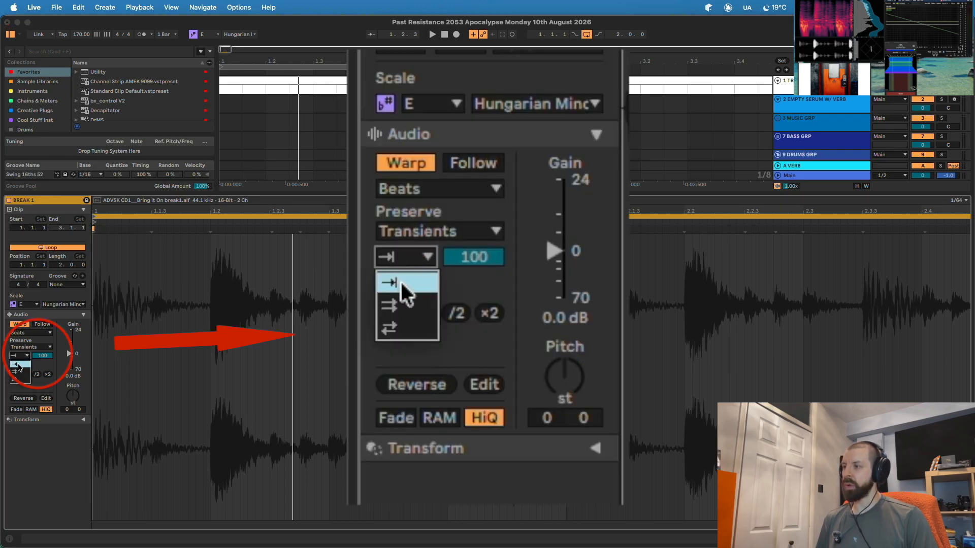
{"action": "left_click", "coordinate": [21, 364]}
{"action": "left_click_drag", "start_coordinate": [46, 359], "coordinate": [46, 365]}
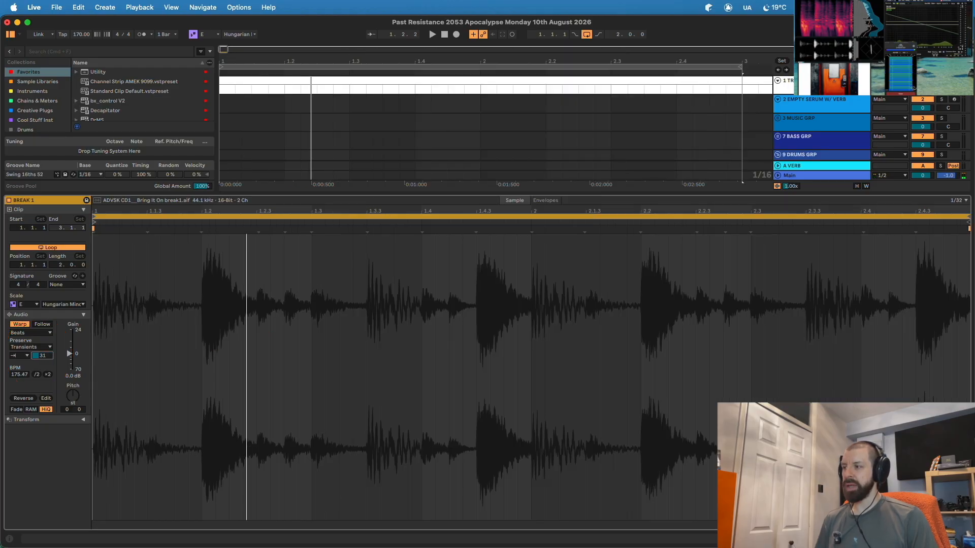
{"action": "key", "text": "space"}
{"action": "left_click_drag", "start_coordinate": [43, 356], "coordinate": [46, 325]}
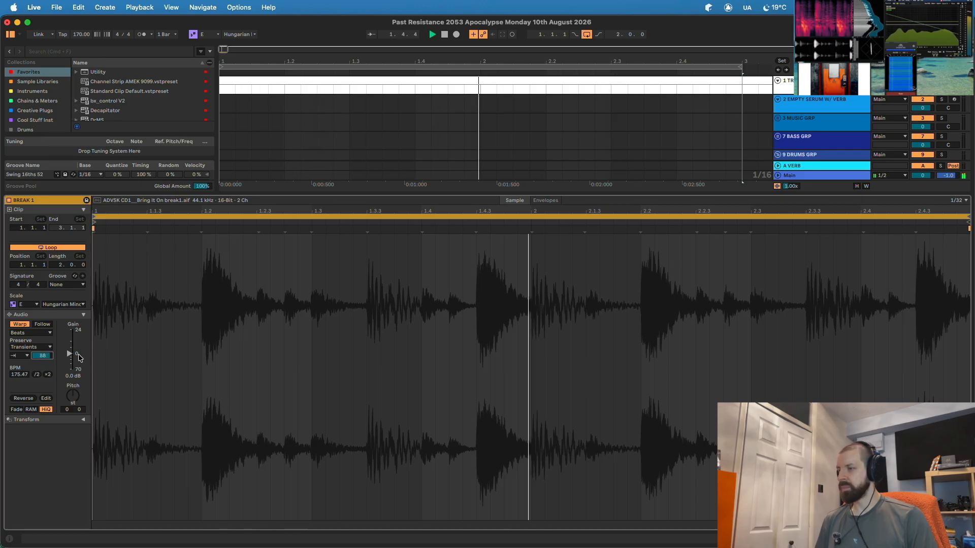
- Stop playback, hide Clip View and consolidate BREAK 1 into a new 48 kHz/24-bit audio clip
{"action": "key", "text": "space"}
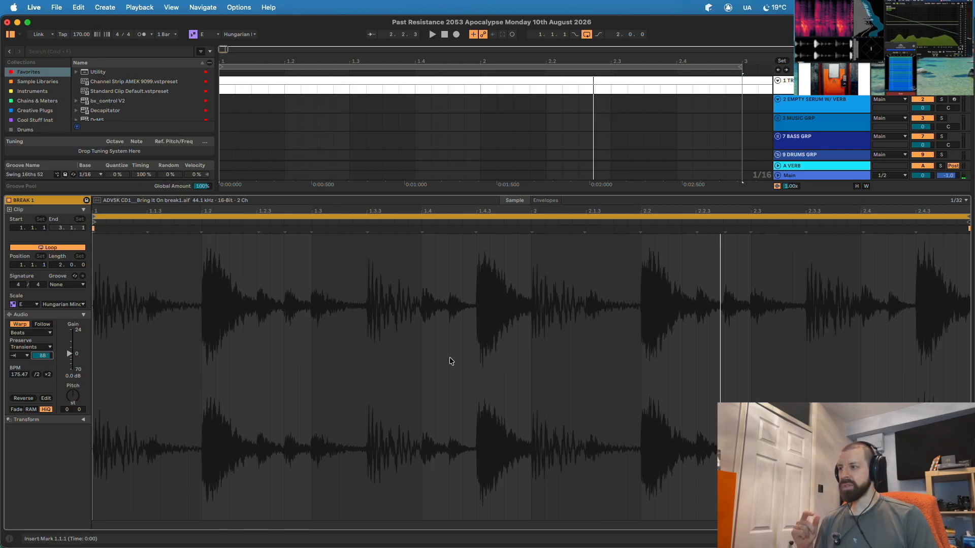
{"action": "key", "text": "alt+super+l"}
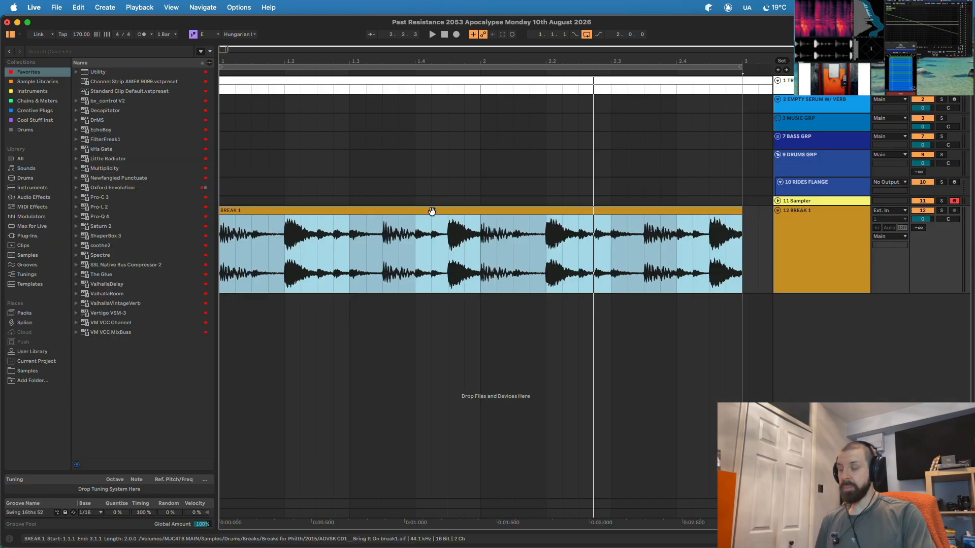
{"action": "key", "text": "super+j"}
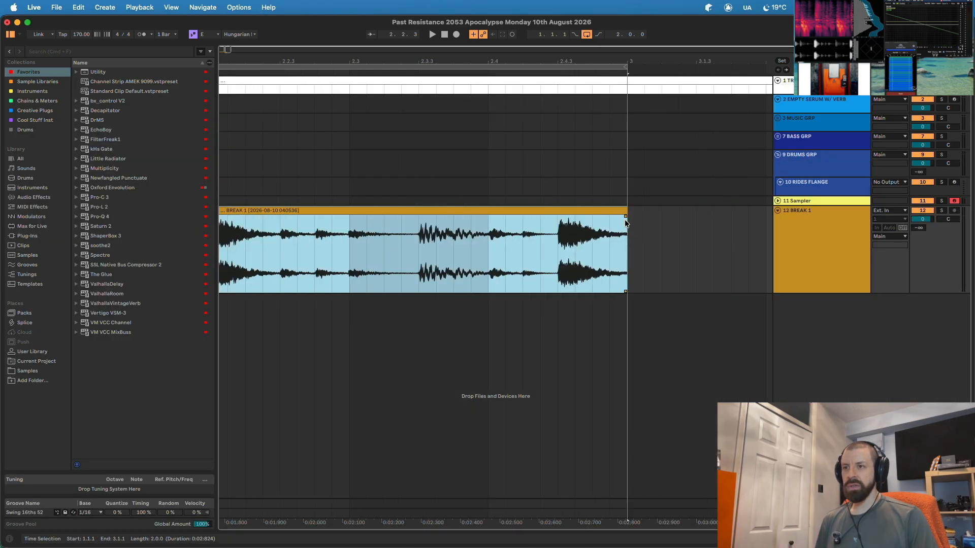
{"action": "left_click", "coordinate": [624, 216]}
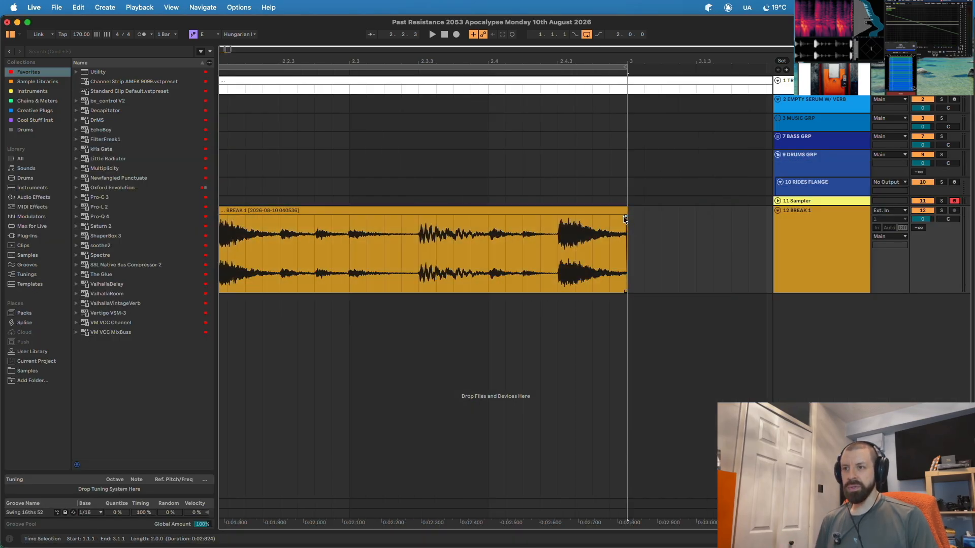
{"action": "left_click_drag", "start_coordinate": [523, 62], "coordinate": [382, 68]}
{"action": "left_click", "coordinate": [304, 210]}
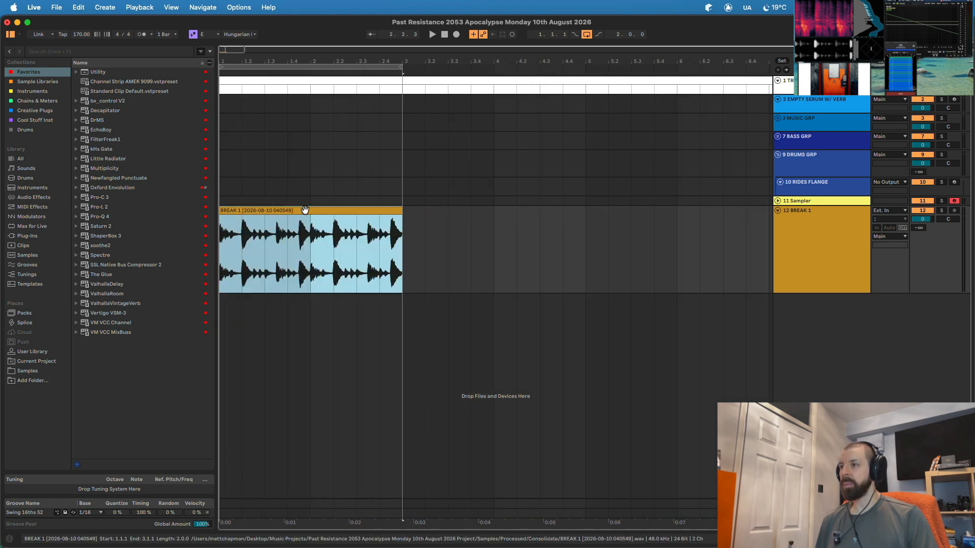
{"action": "key", "text": "super+j"}
{"action": "right_click", "coordinate": [414, 212]}
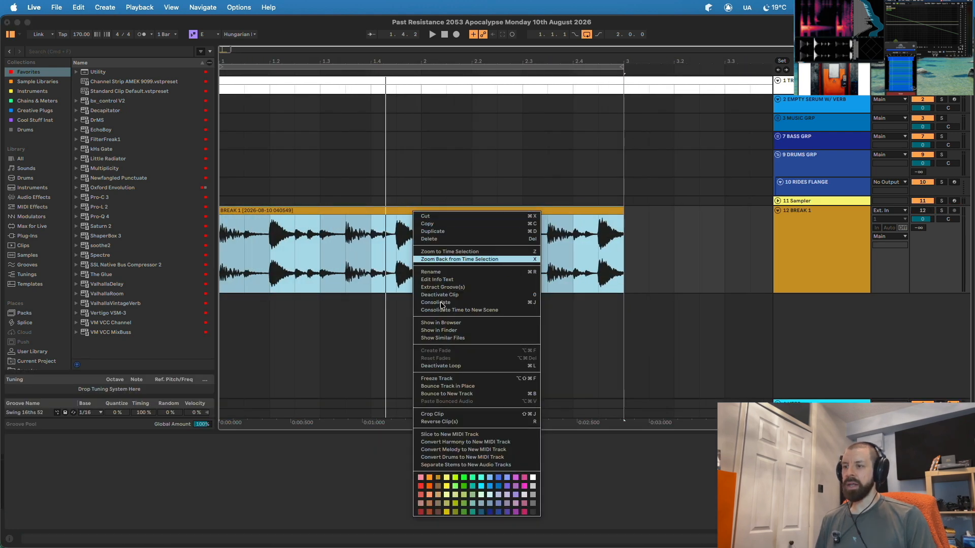
- Slice the consolidated break to a new MIDI track, audition it, and open its Slices 1–18 clip
{"action": "left_click", "coordinate": [459, 435]}
{"action": "key", "text": "space"}
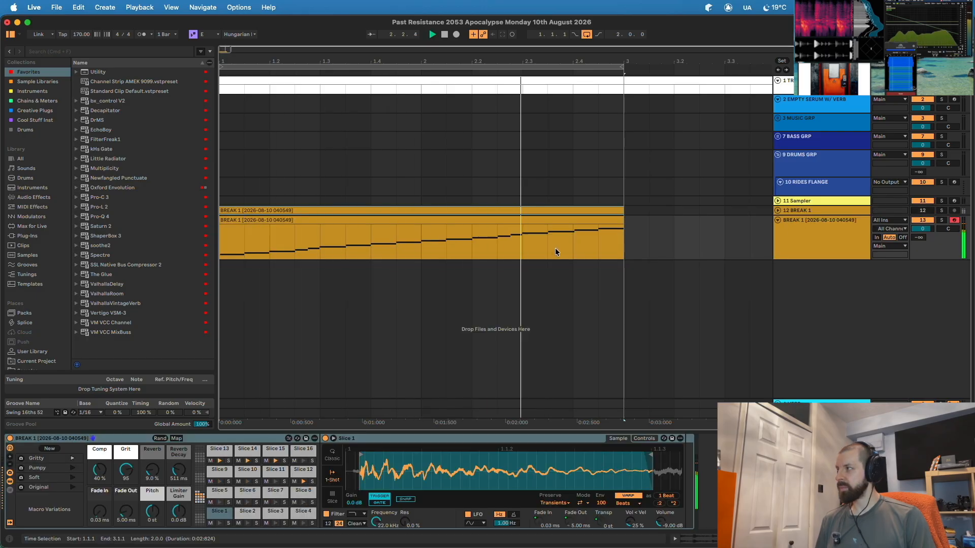
{"action": "key", "text": "space"}
{"action": "left_click", "coordinate": [805, 231]}
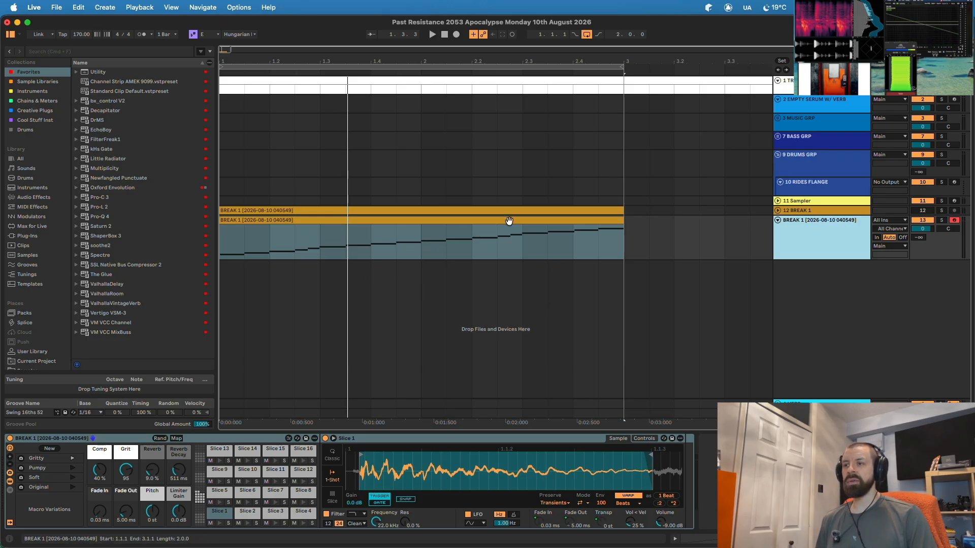
{"action": "double_click", "coordinate": [348, 220]}
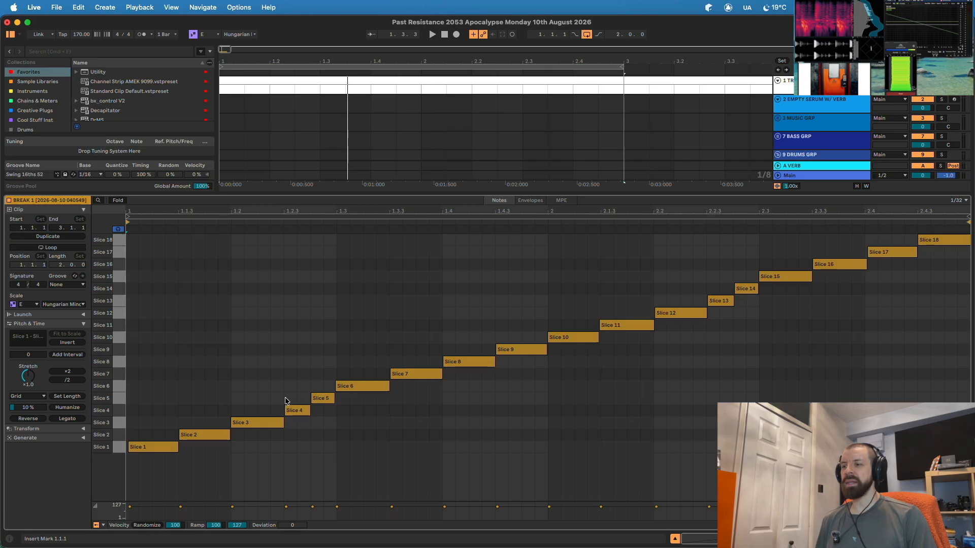
- Nudge the Slice 3 note slightly earlier and audition the edited slices
{"action": "left_click", "coordinate": [248, 426]}
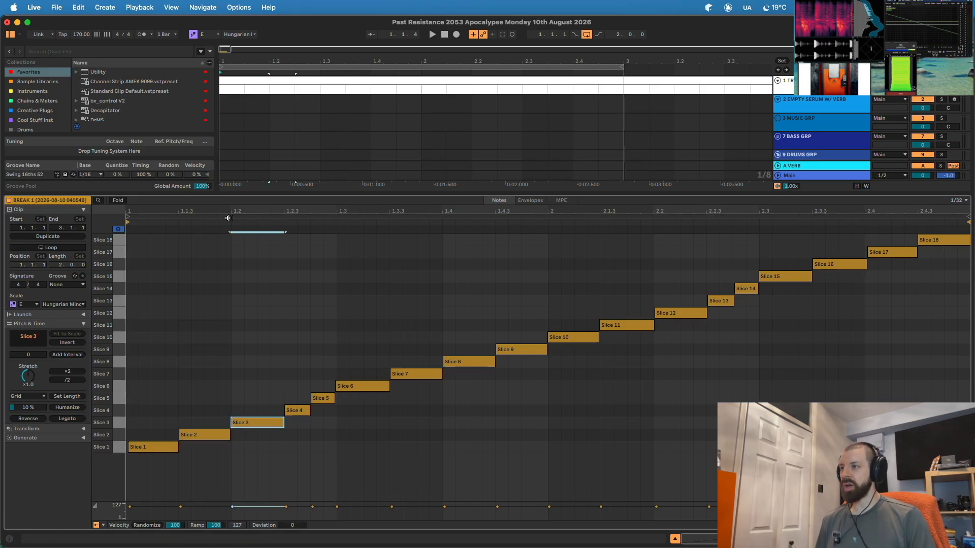
{"action": "key", "text": "z"}
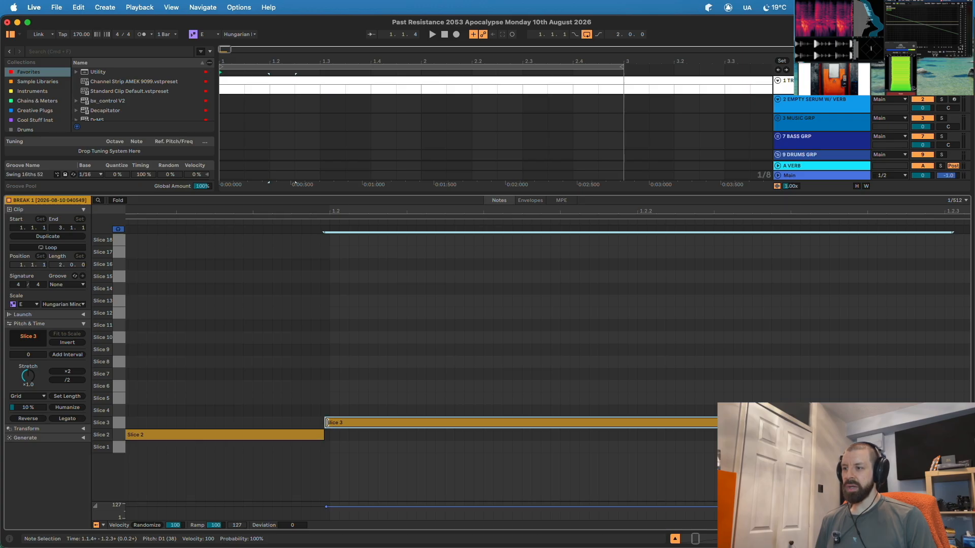
{"action": "left_click_drag", "start_coordinate": [352, 423], "coordinate": [350, 422]}
{"action": "key", "text": "x"}
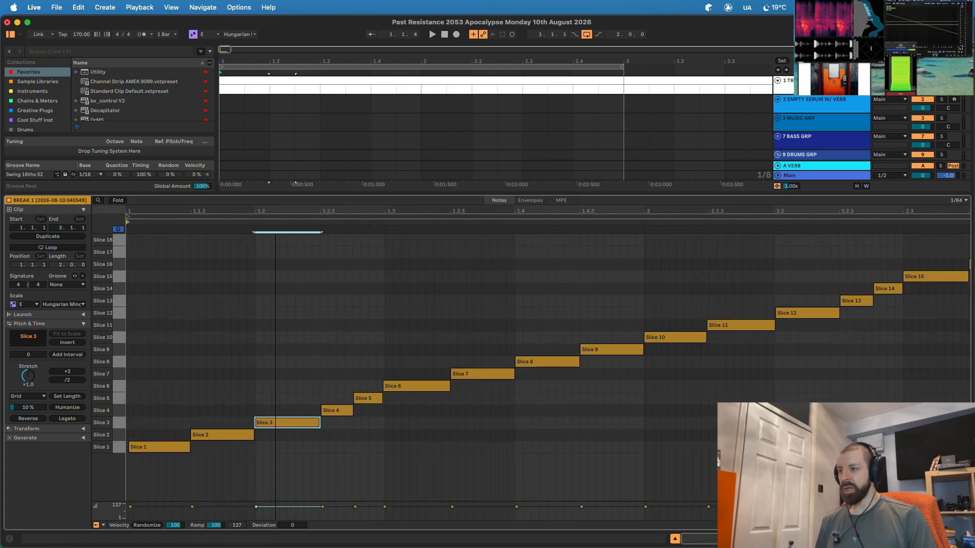
{"action": "key", "text": "space"}
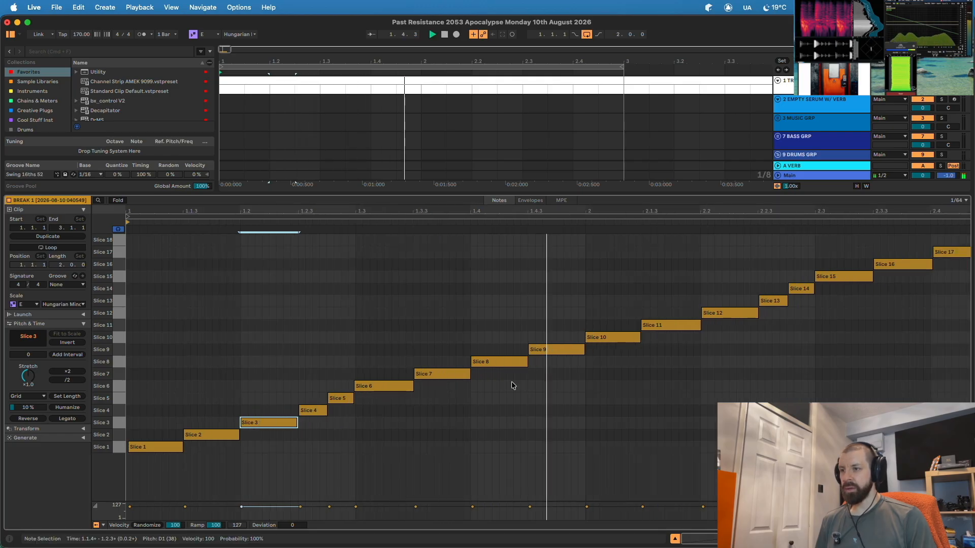
{"action": "key", "text": "space"}
{"action": "left_click_drag", "start_coordinate": [537, 211], "coordinate": [537, 350]}
{"action": "left_click", "coordinate": [499, 350]}
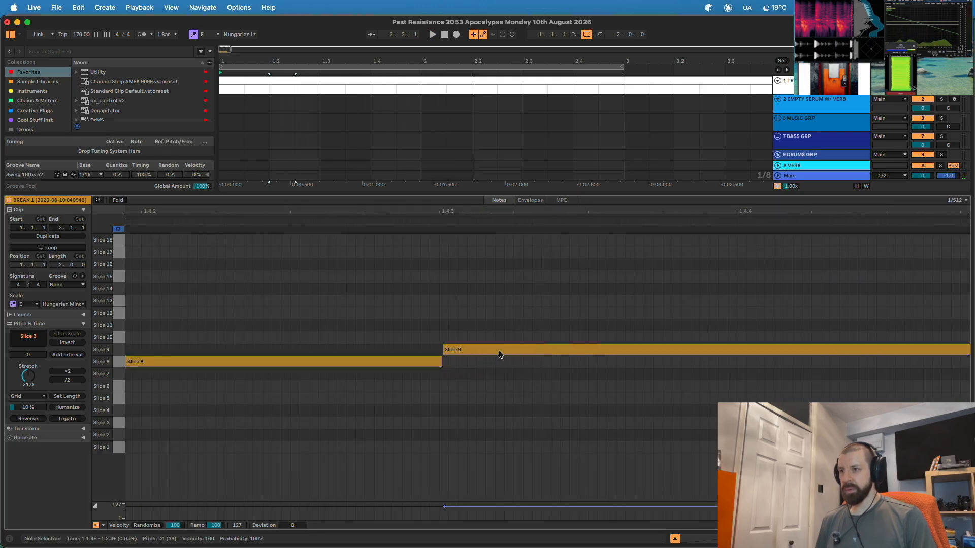
{"action": "key", "text": "x"}
{"action": "key", "text": "space"}
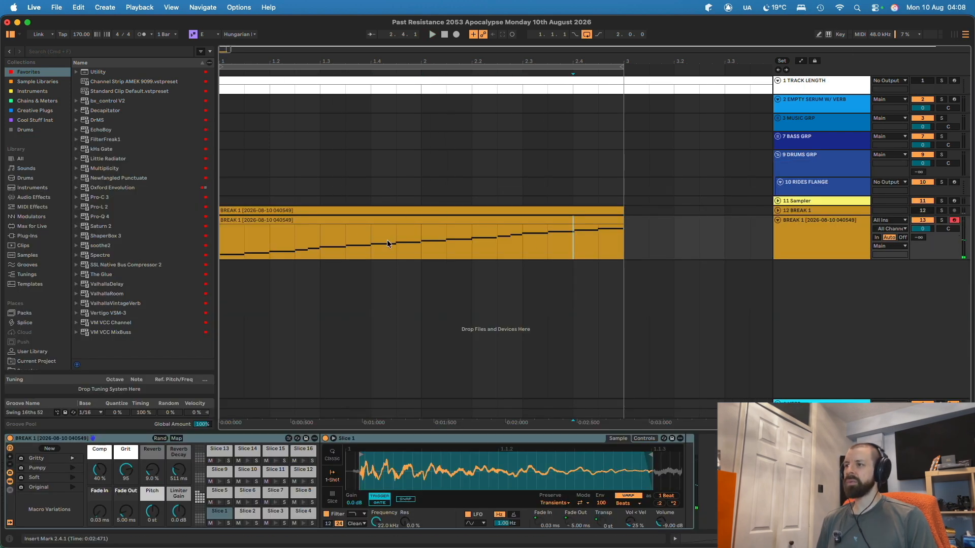
- Place the BREAK 1 MIDI clip into track 13's first Session slot and launch it
{"action": "left_click", "coordinate": [283, 219]}
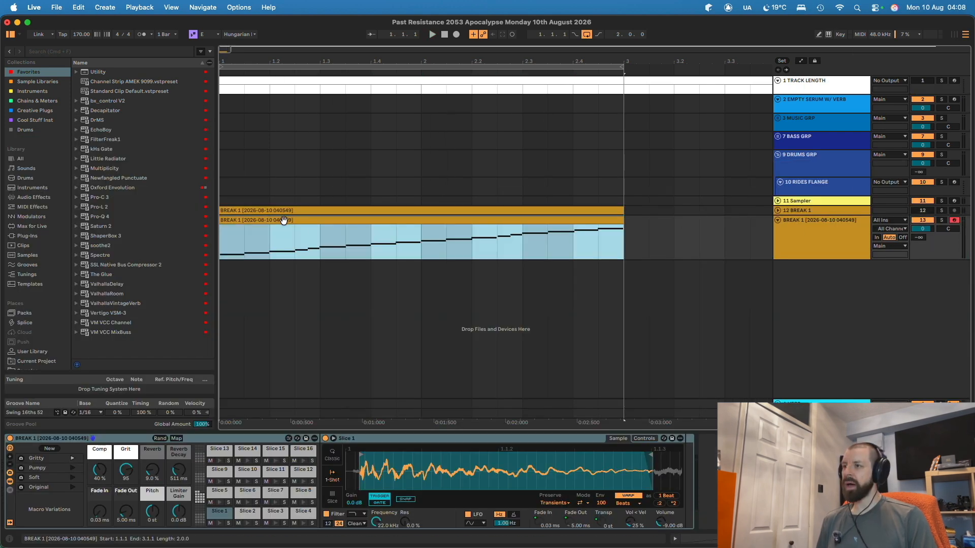
{"action": "key", "text": "Tab"}
{"action": "left_click_drag", "start_coordinate": [942, 20], "coordinate": [632, 64]}
{"action": "key", "text": "Return"}
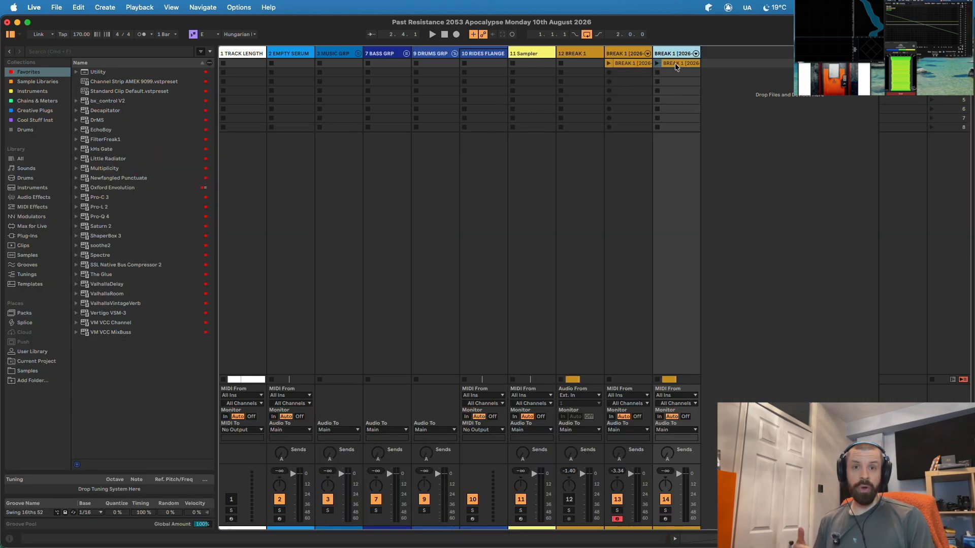
- Delete the duplicate clip in slot 2 and open the first slot's BREAK 1 clip
{"action": "double_click", "coordinate": [675, 63]}
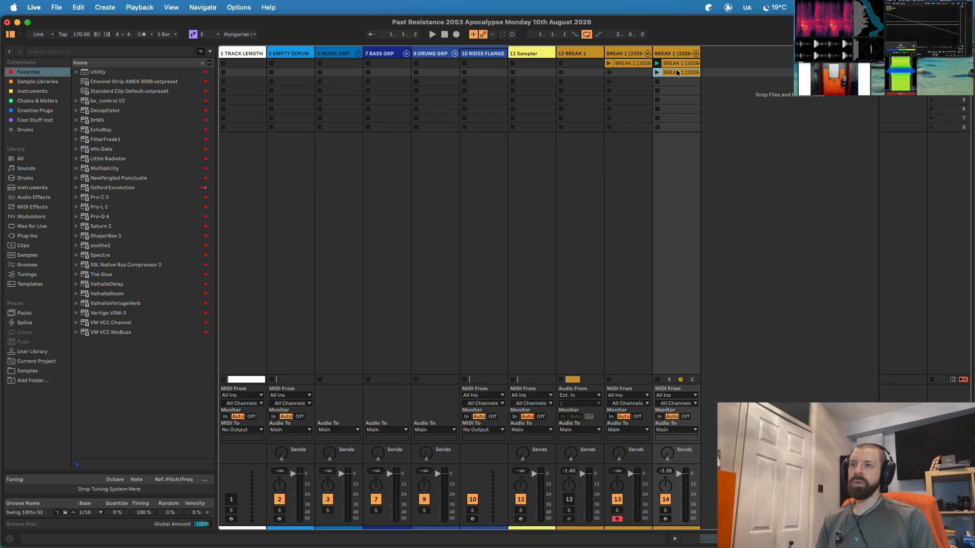
{"action": "key", "text": "Delete"}
{"action": "double_click", "coordinate": [678, 63]}
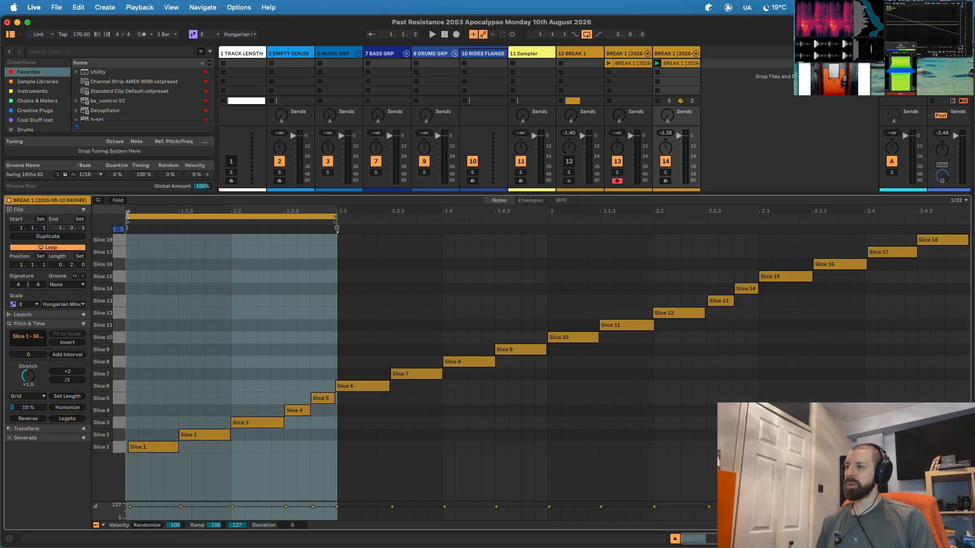
{"action": "double_click", "coordinate": [672, 66]}
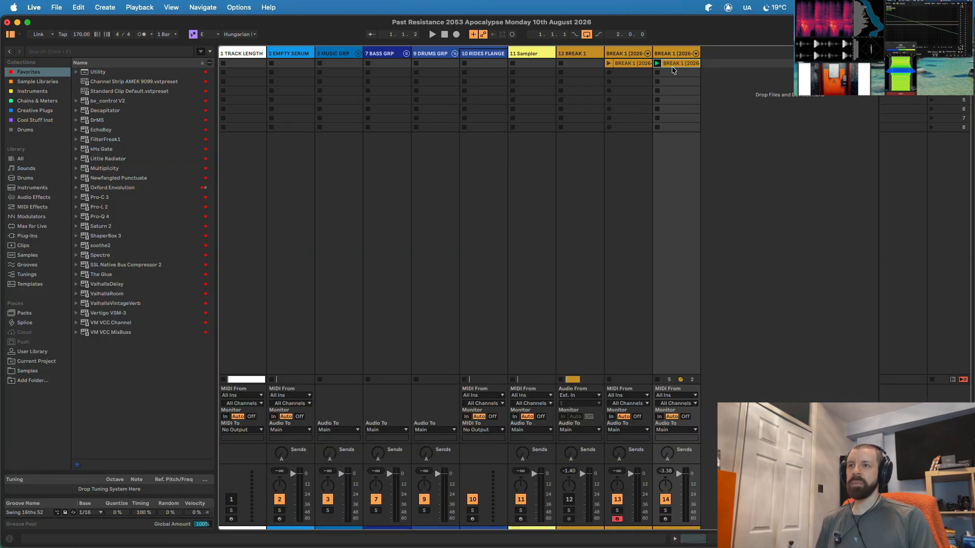
- Duplicate the BREAK 1 clip and loop the copy from 1.2.3 to 1.4.3
{"action": "key", "text": "super+d"}
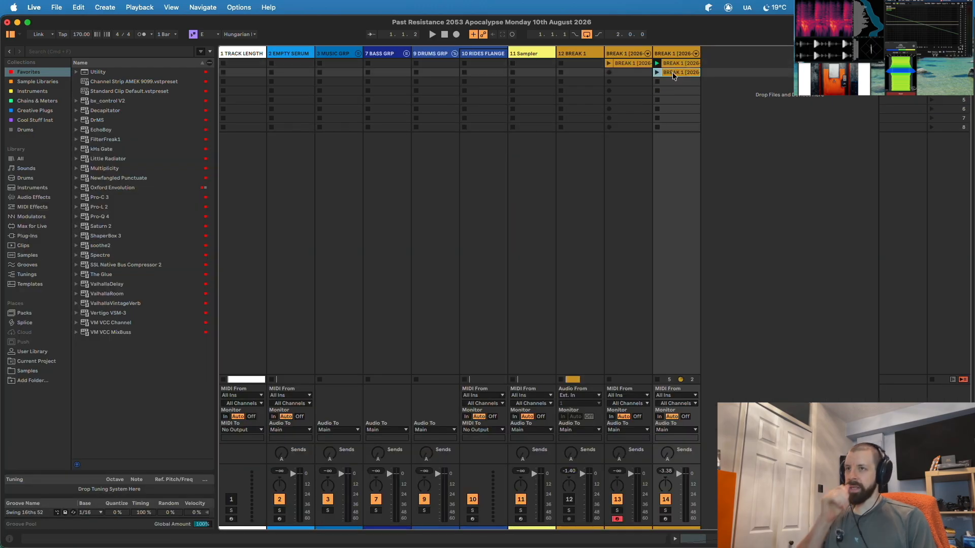
{"action": "double_click", "coordinate": [672, 72]}
{"action": "left_click_drag", "start_coordinate": [335, 217], "coordinate": [495, 217]}
{"action": "left_click_drag", "start_coordinate": [128, 216], "coordinate": [292, 217]}
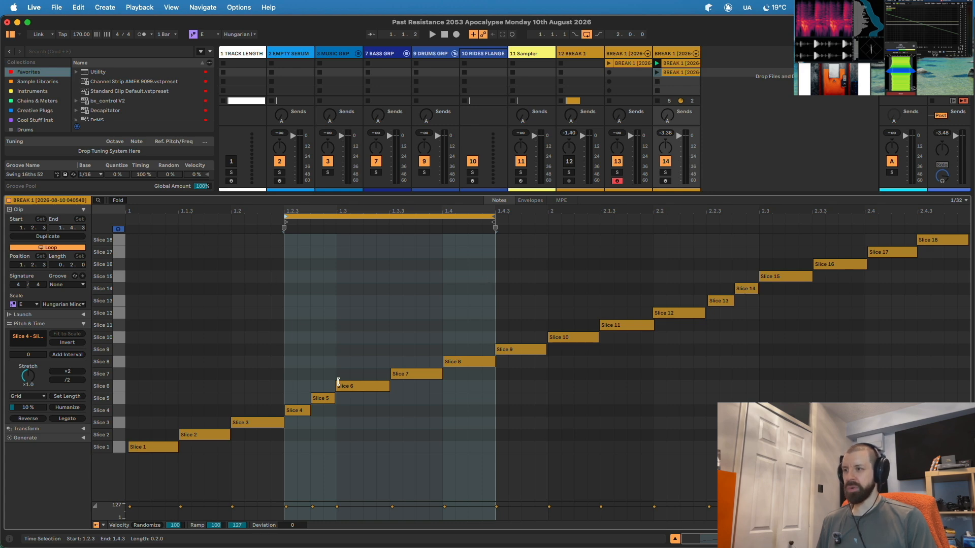
- Duplicate the slot 2 clip into slot 3 and extend its loop end past 2.1.3
{"action": "left_click", "coordinate": [681, 73]}
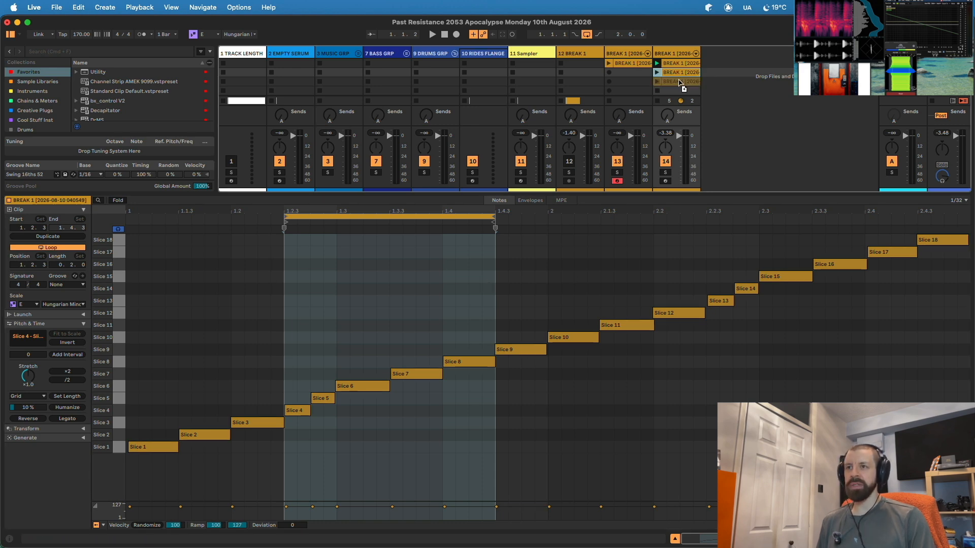
{"action": "key", "text": "super+d"}
{"action": "left_click", "coordinate": [494, 214]}
{"action": "left_click_drag", "start_coordinate": [492, 215], "coordinate": [600, 214]}
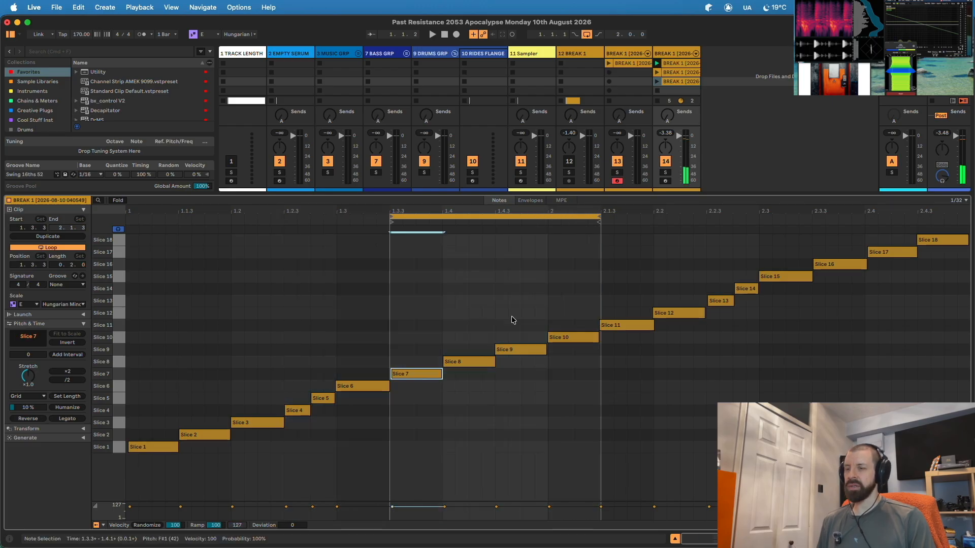
{"action": "left_click_drag", "start_coordinate": [600, 217], "coordinate": [657, 217]}
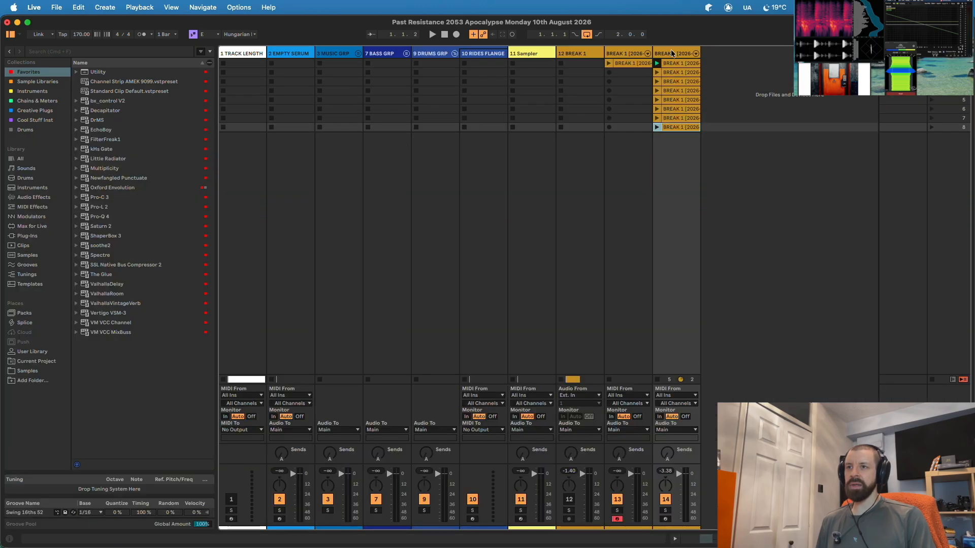
- Select the first BREAK 1 clip on track 14 and expand its Launch settings
{"action": "double_click", "coordinate": [671, 64]}
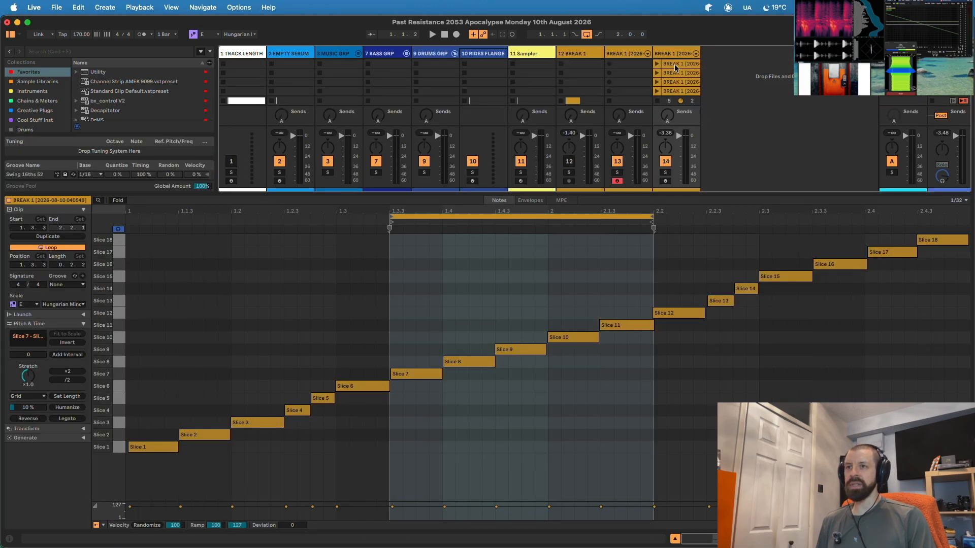
{"action": "left_click", "coordinate": [674, 88]}
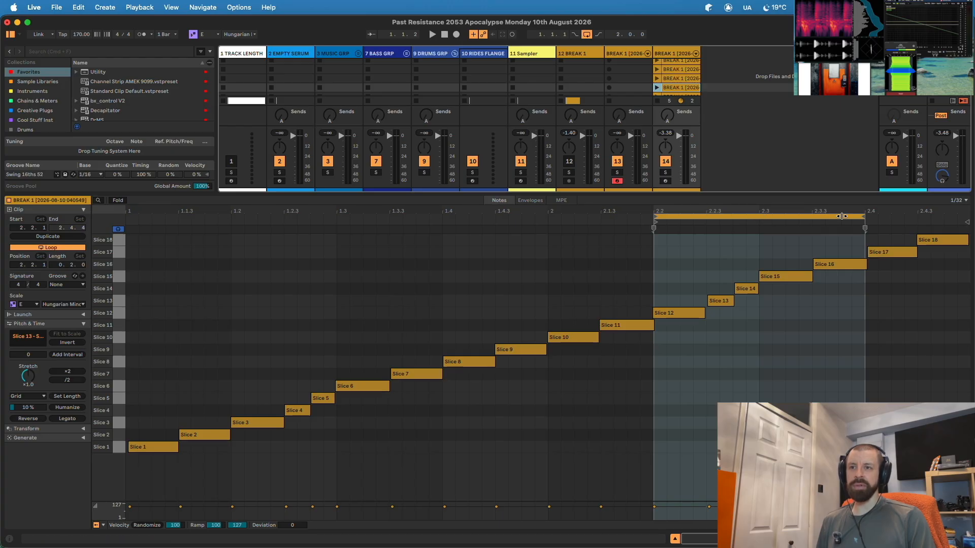
{"action": "scroll", "coordinate": [684, 84], "scroll_direction": "up", "scroll_amount": 2}
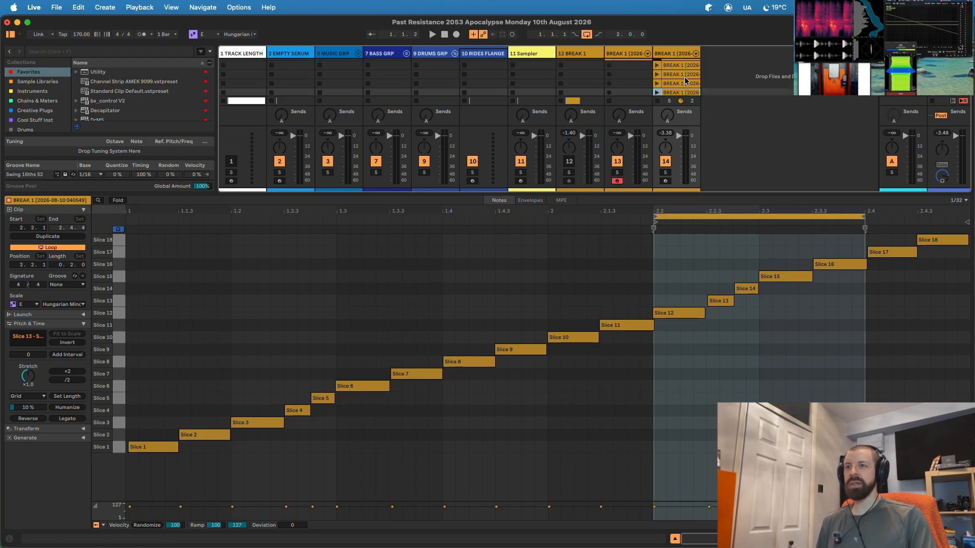
{"action": "left_click", "coordinate": [677, 64]}
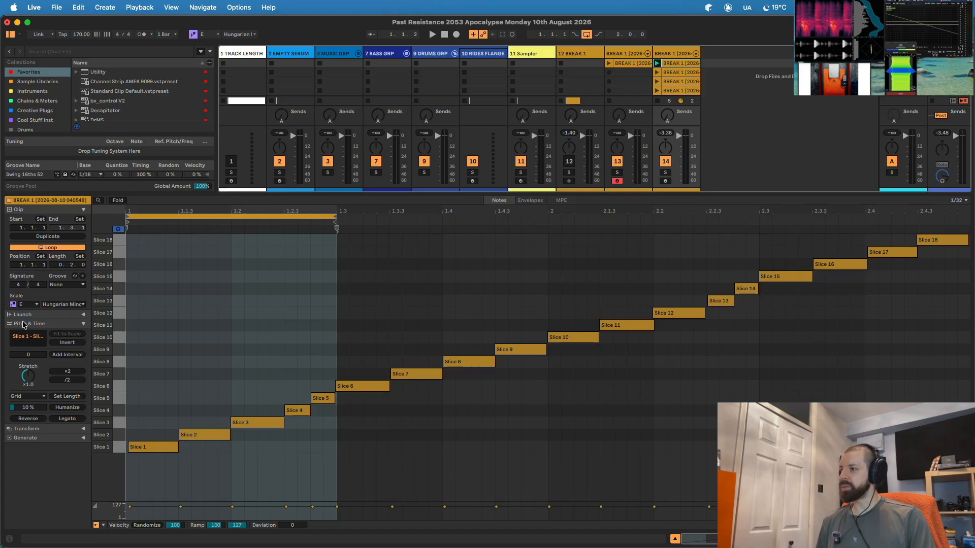
{"action": "left_click", "coordinate": [60, 316]}
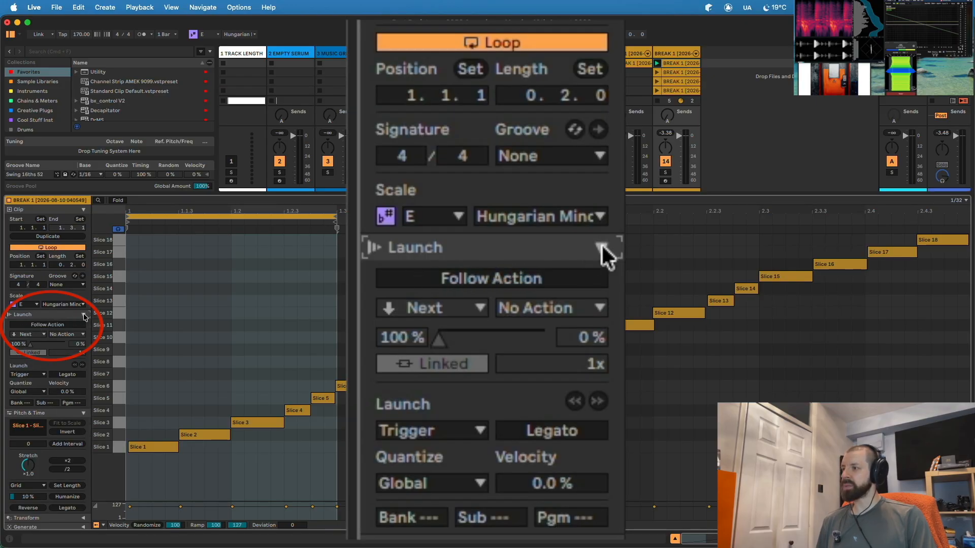
- Enable follow actions on the first clip with 50/50 chance and Other as the second action
{"action": "left_click", "coordinate": [51, 326]}
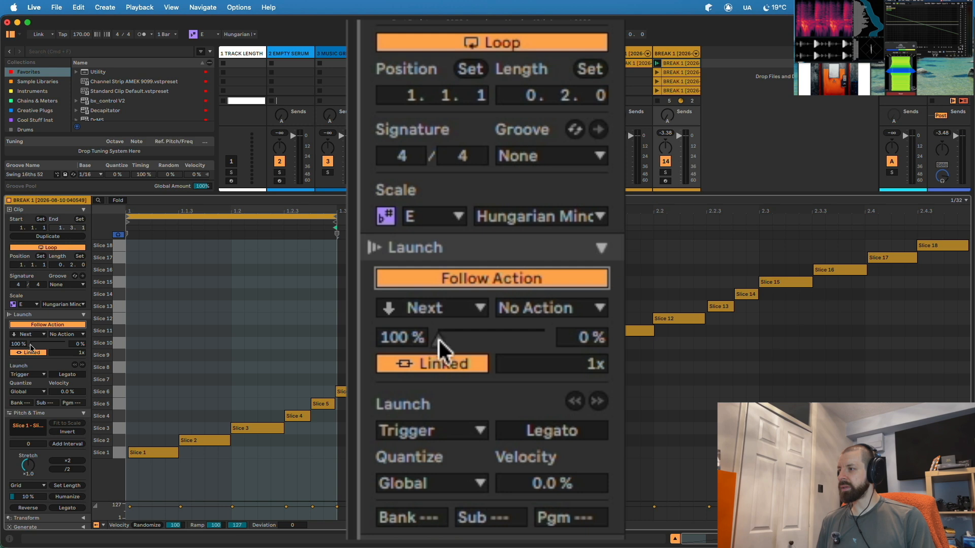
{"action": "mouse_move", "coordinate": [30, 347]}
{"action": "left_mouse_down"}
{"action": "mouse_move", "coordinate": [50, 345]}
{"action": "mouse_move", "coordinate": [22, 339]}
{"action": "left_mouse_up"}
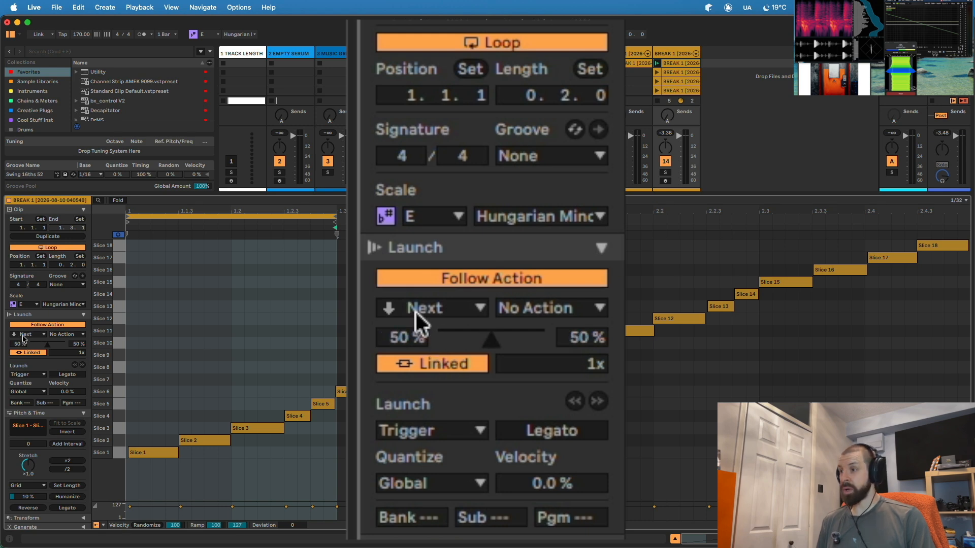
{"action": "left_click", "coordinate": [64, 335]}
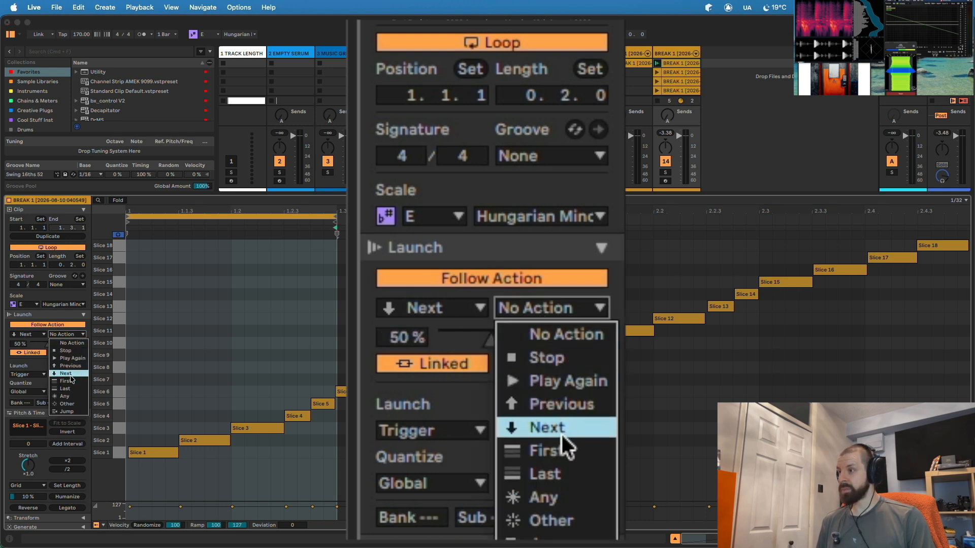
{"action": "left_click", "coordinate": [66, 405]}
- Give another BREAK 1 clip Other as its second follow action, weighted about 31/69
{"action": "left_click", "coordinate": [674, 65]}
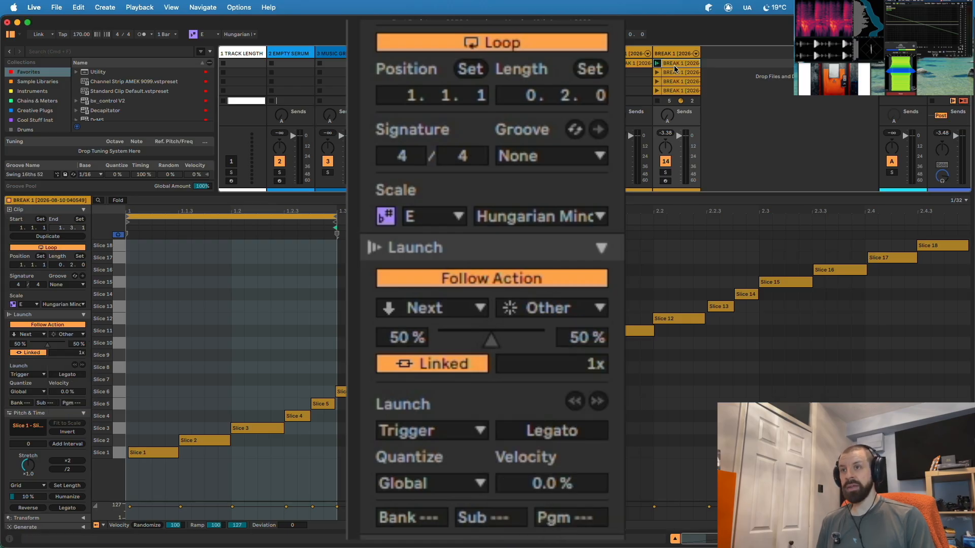
{"action": "left_click", "coordinate": [70, 335]}
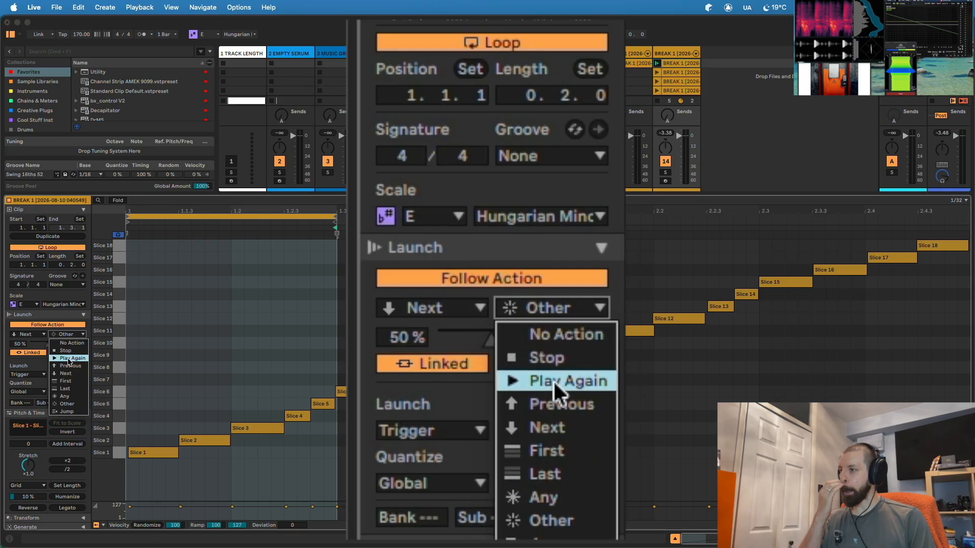
{"action": "left_click", "coordinate": [67, 405]}
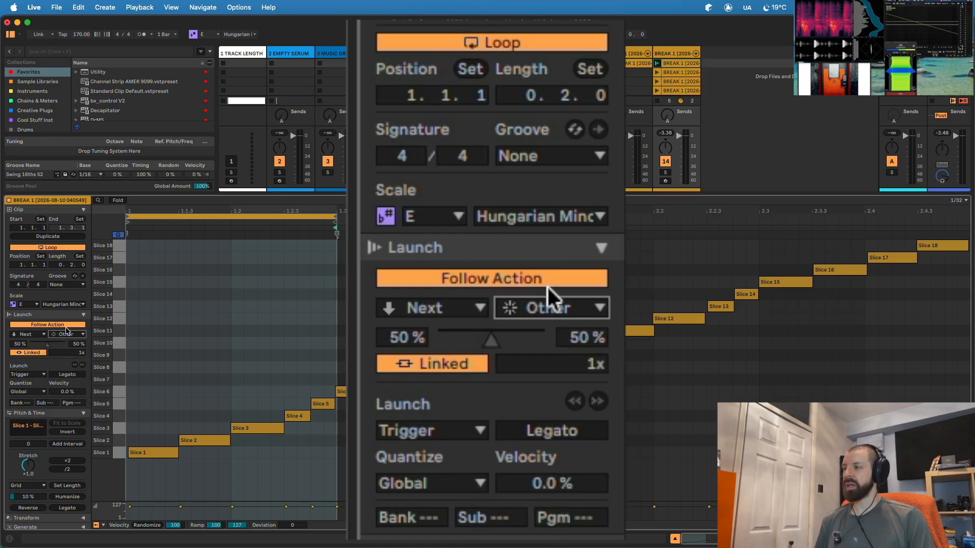
{"action": "left_click_drag", "start_coordinate": [45, 350], "coordinate": [54, 349]}
{"action": "left_click", "coordinate": [34, 333]}
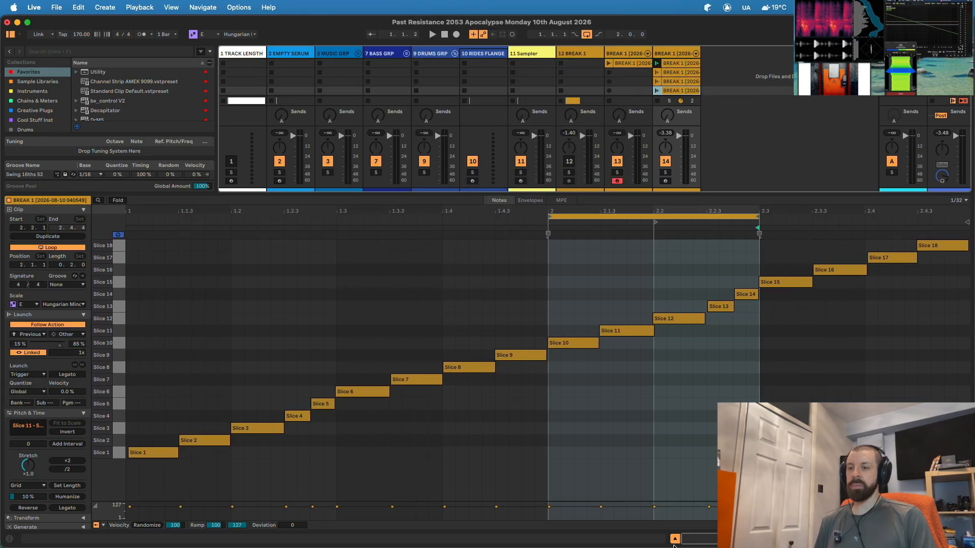
- Hide Clip View and launch the first BREAK 1 clip to start the random chain
{"action": "left_click", "coordinate": [673, 540]}
{"action": "left_click", "coordinate": [674, 540]}
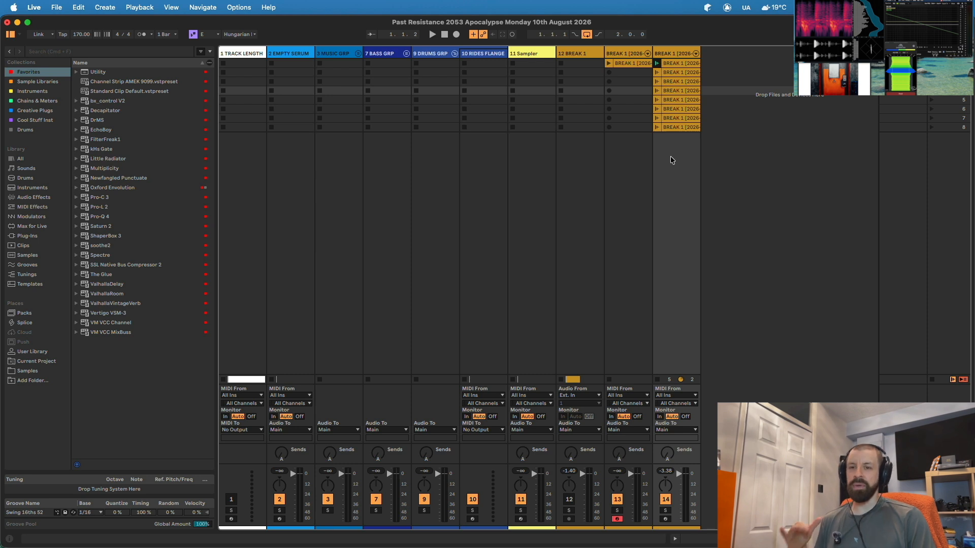
{"action": "left_click", "coordinate": [657, 62]}
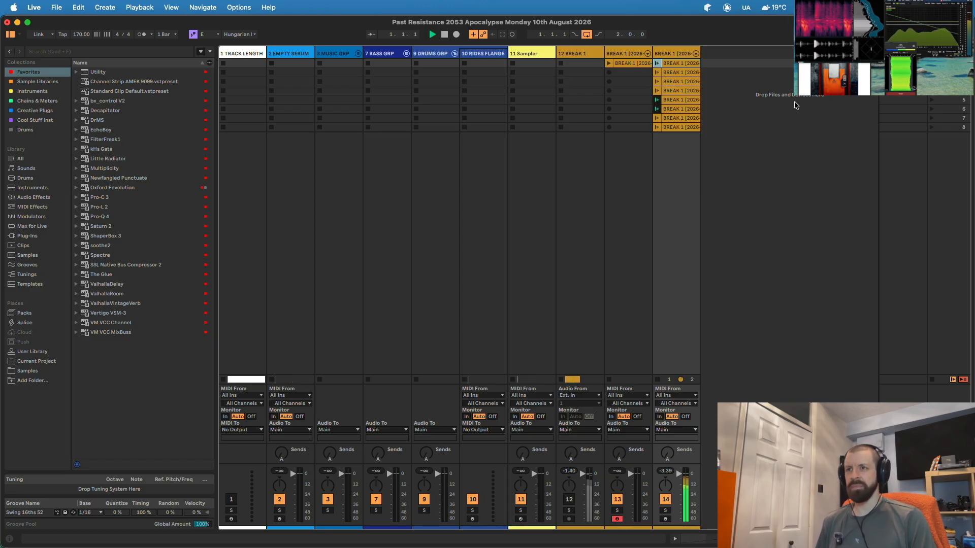
{"action": "key", "text": "Tab"}
- Set the arrangement loop end to bar 17 and add a MIDI track fed from 14-BREAK 1
{"action": "left_click_drag", "start_coordinate": [631, 60], "coordinate": [498, 75]}
{"action": "left_click_drag", "start_coordinate": [412, 64], "coordinate": [413, 80]}
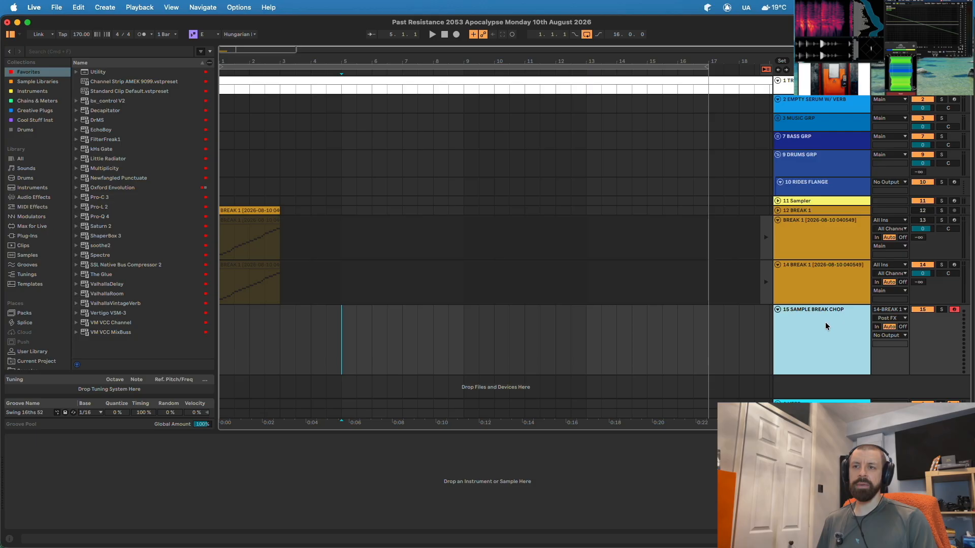
{"action": "left_click", "coordinate": [892, 310]}
{"action": "left_click", "coordinate": [823, 347]}
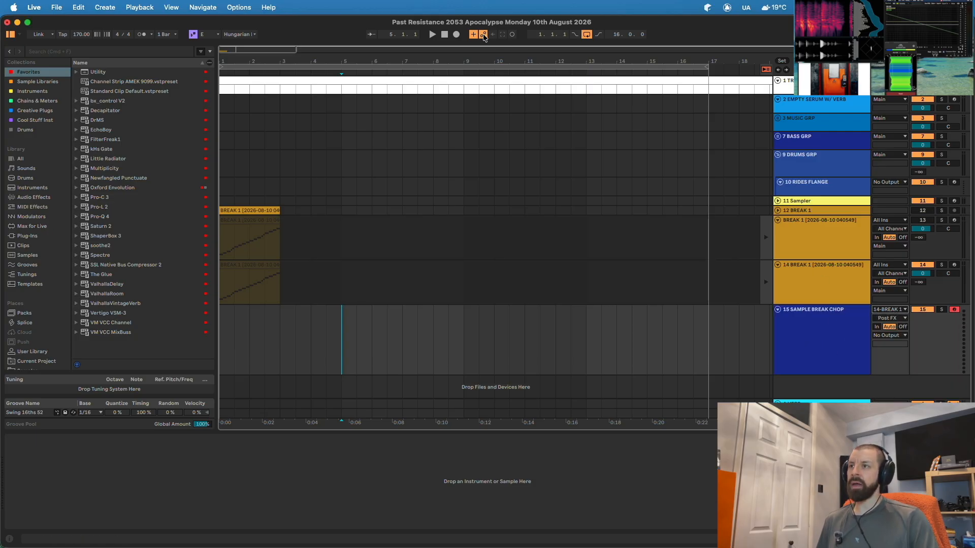
- Stop and return to the song start, then arrangement-record the follow-action playback onto track 15
{"action": "left_click", "coordinate": [446, 36]}
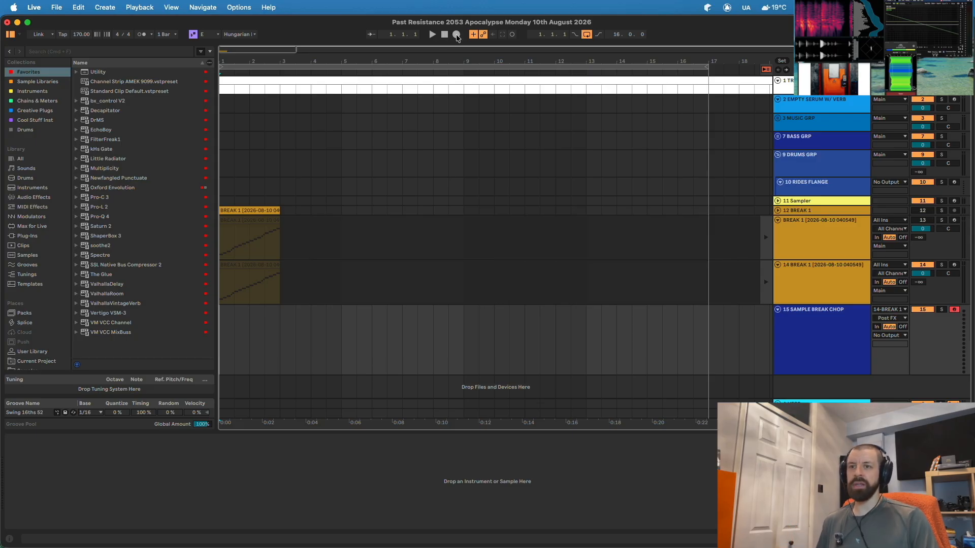
{"action": "key", "text": "Tab"}
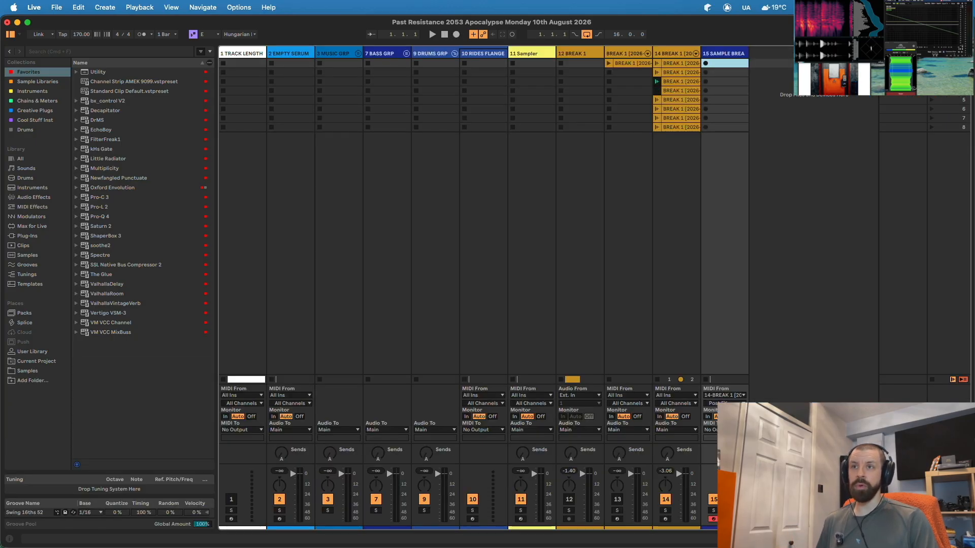
{"action": "key", "text": "Tab"}
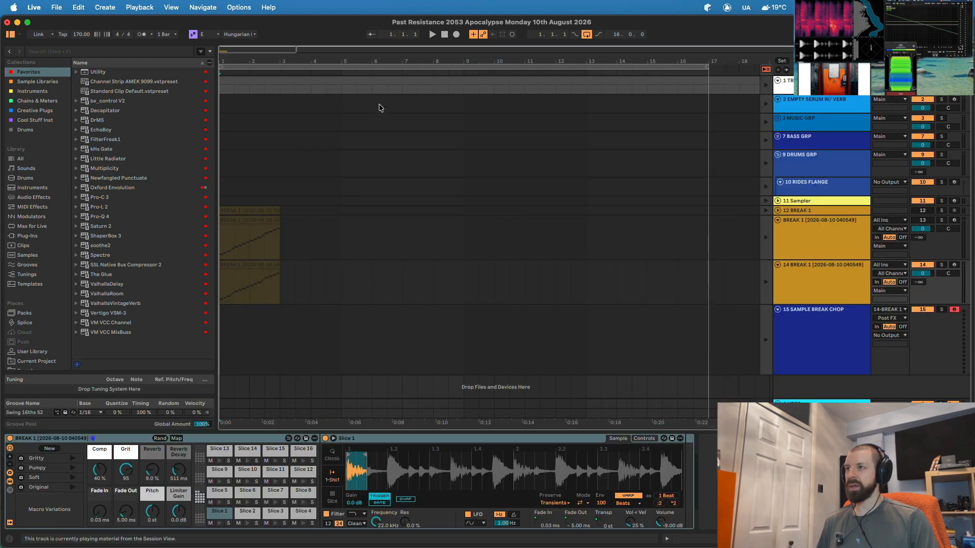
{"action": "key", "text": "F9"}
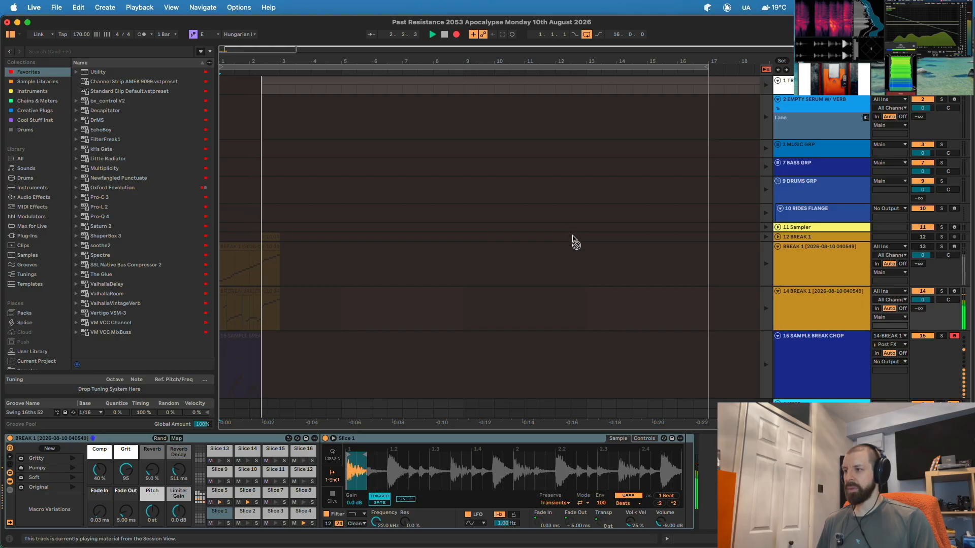
{"action": "scroll", "coordinate": [571, 234], "scroll_direction": "down", "scroll_amount": 1}
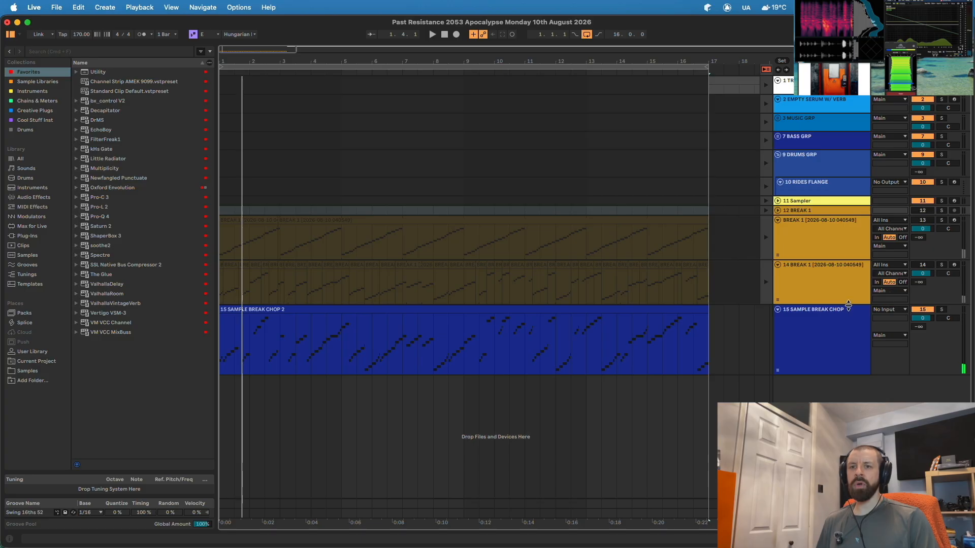
- Set track 15's input to No Input and delete bars 9–17 of the recorded clip
{"action": "left_click", "coordinate": [889, 309]}
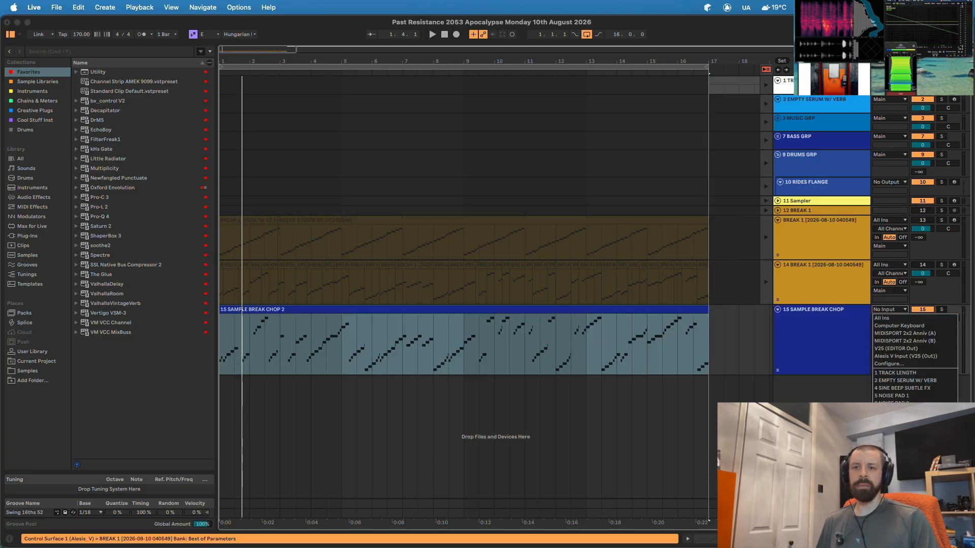
{"action": "left_click", "coordinate": [896, 452]}
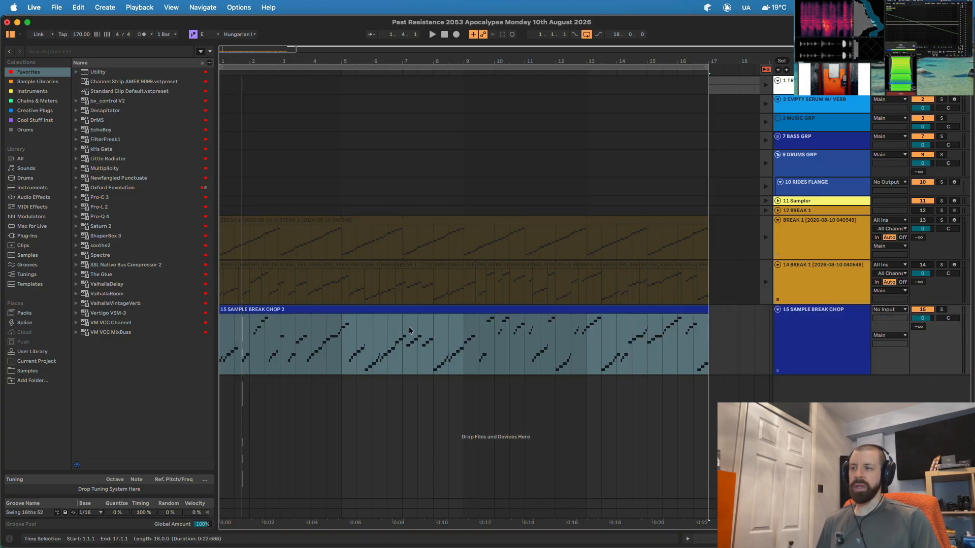
{"action": "left_click", "coordinate": [443, 345]}
{"action": "left_click_drag", "start_coordinate": [461, 332], "coordinate": [702, 334]}
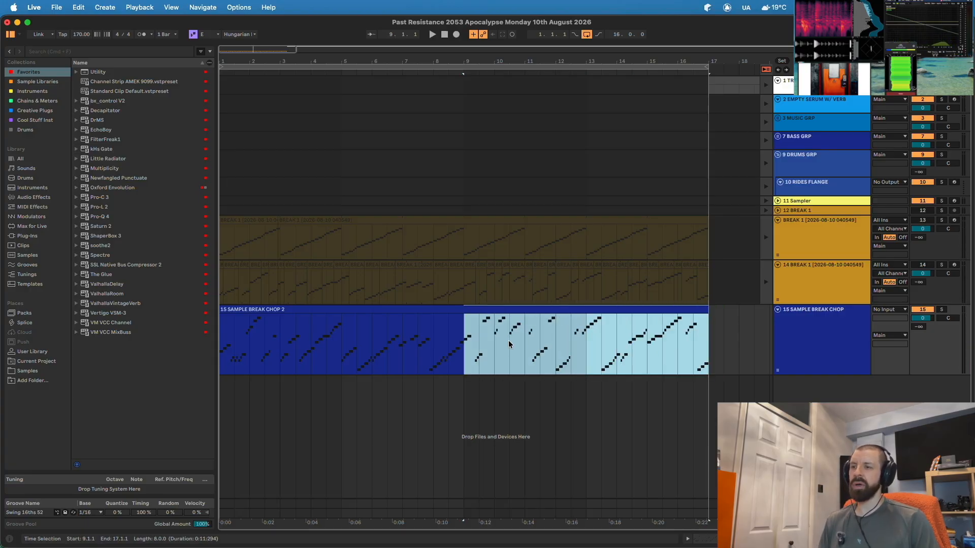
{"action": "key", "text": "Delete"}
{"action": "left_click", "coordinate": [281, 309]}
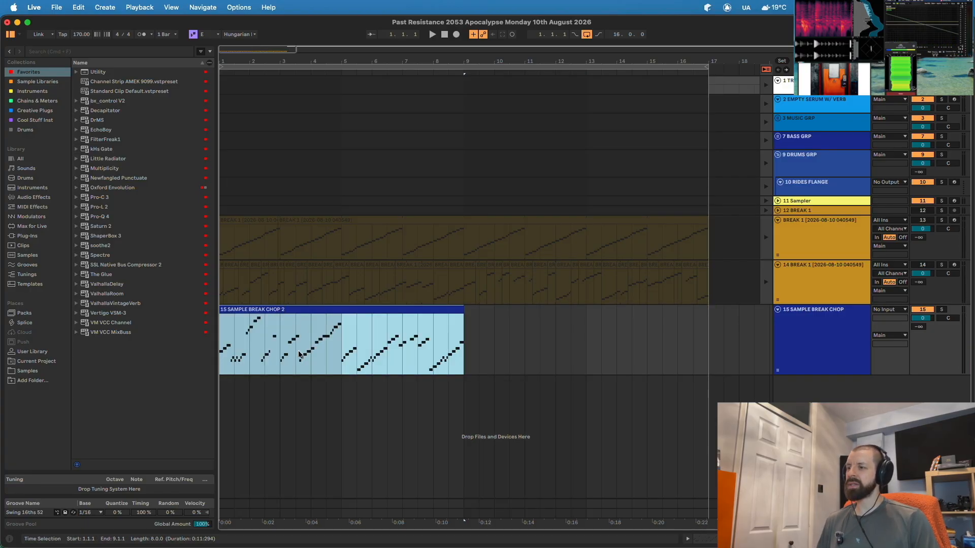
- Play back the trimmed chop clip and drop the Pro-C 3 compressor onto track 15
{"action": "double_click", "coordinate": [329, 321]}
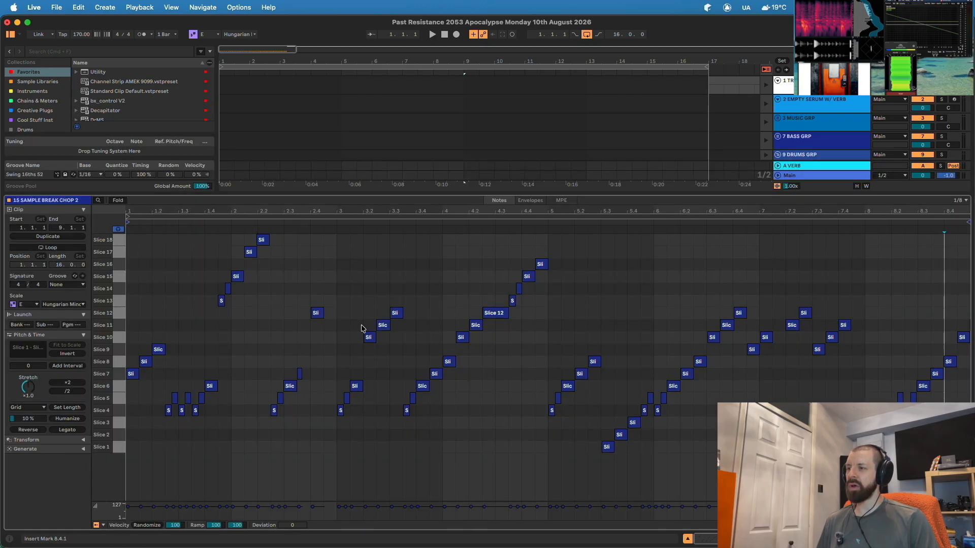
{"action": "left_click", "coordinate": [537, 350]}
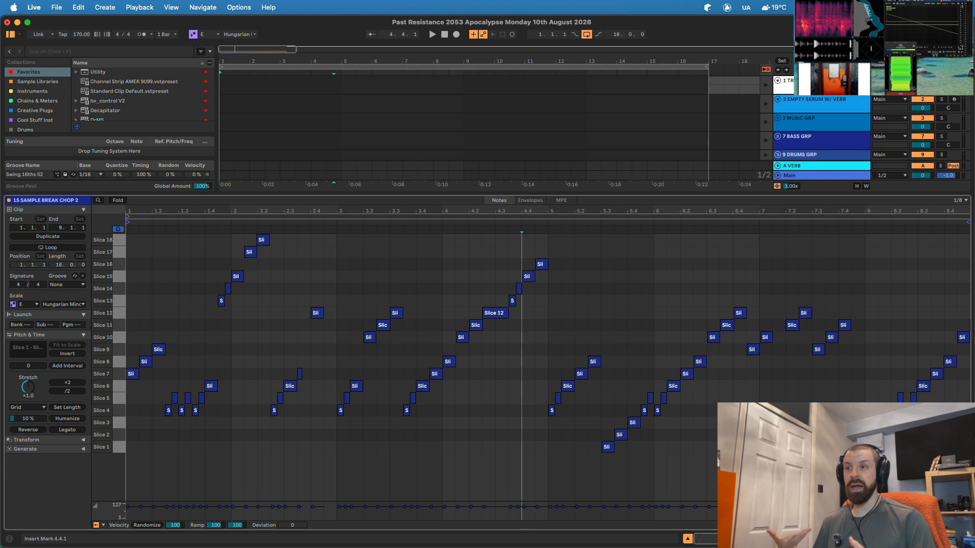
{"action": "left_click", "coordinate": [687, 539]}
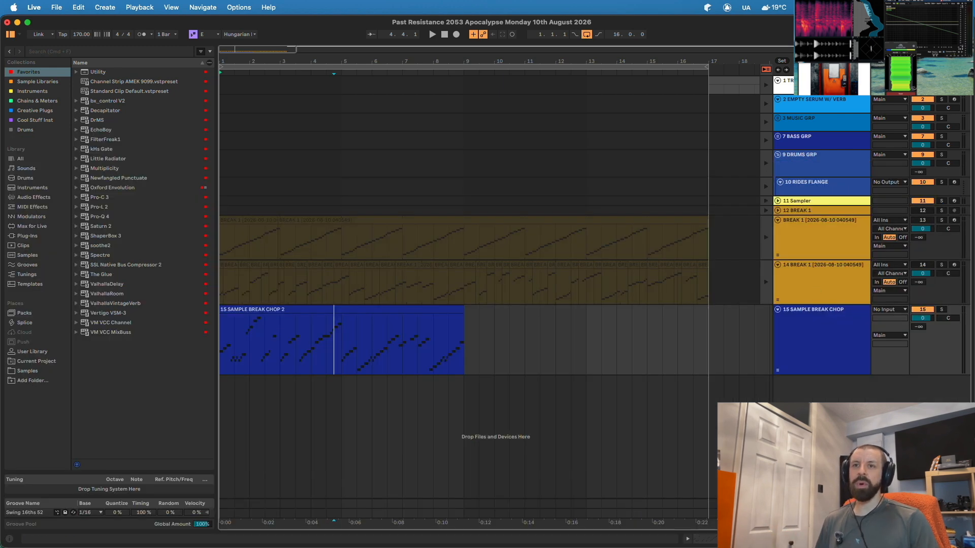
{"action": "key", "text": "Tab"}
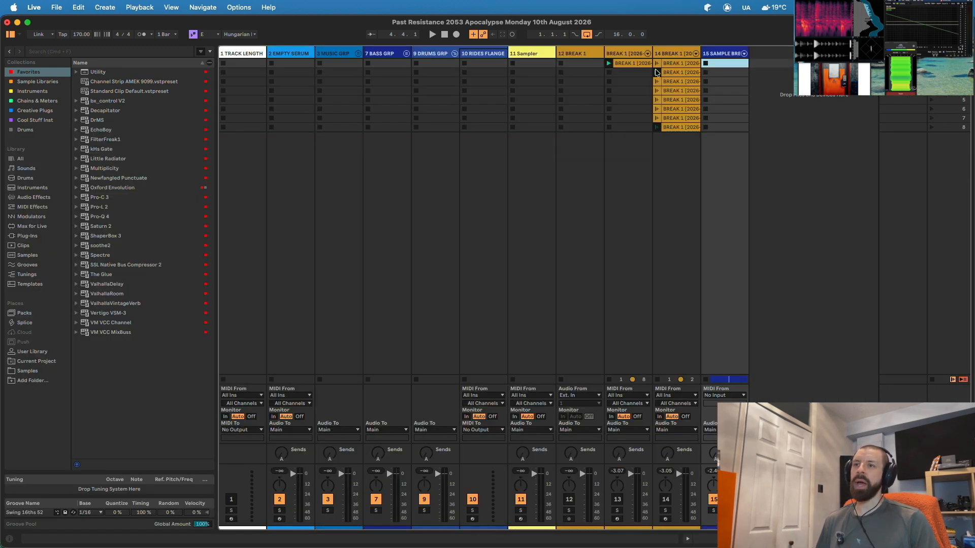
{"action": "key", "text": "Tab"}
{"action": "key", "text": "Tab"}
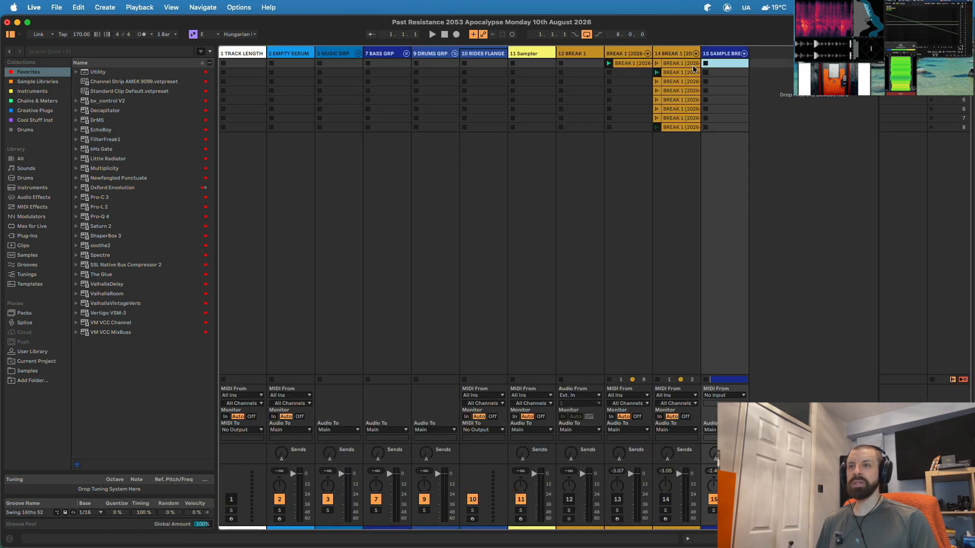
{"action": "double_click", "coordinate": [655, 128]}
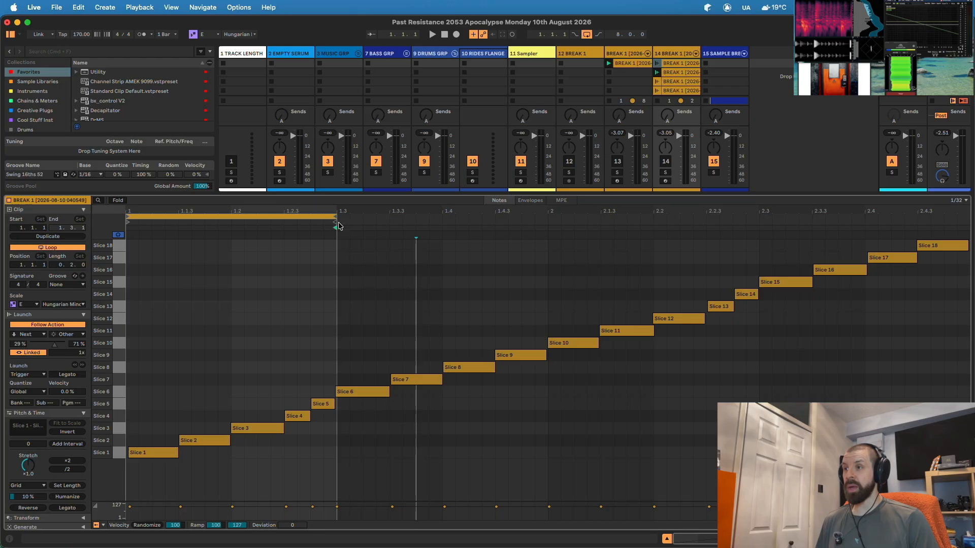
{"action": "key", "text": "Tab"}
{"action": "key", "text": "space"}
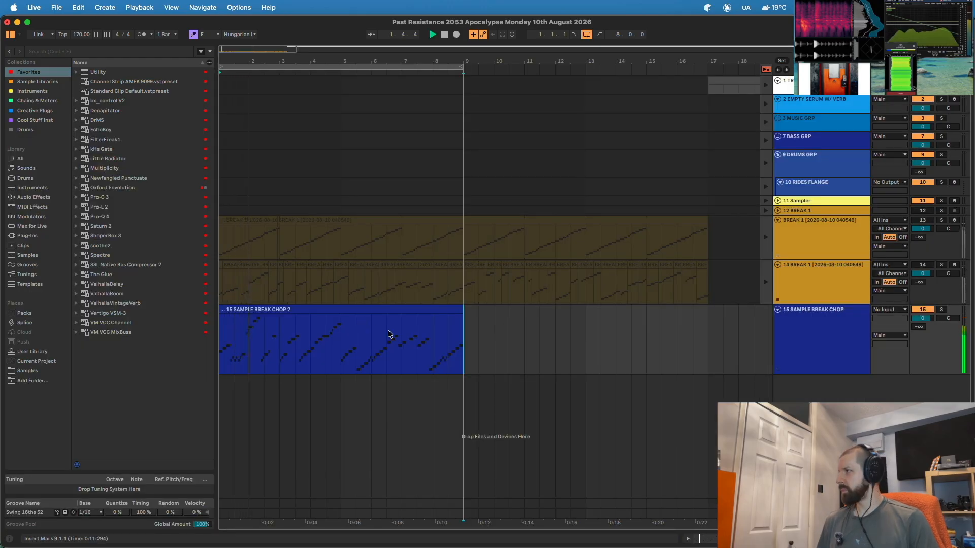
{"action": "left_click", "coordinate": [363, 310]}
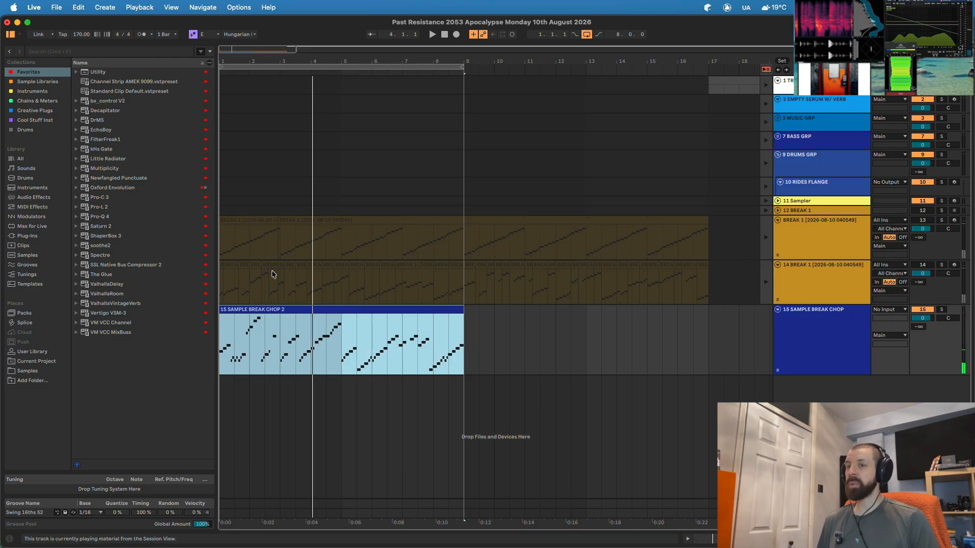
{"action": "left_click_drag", "start_coordinate": [100, 199], "coordinate": [305, 335]}
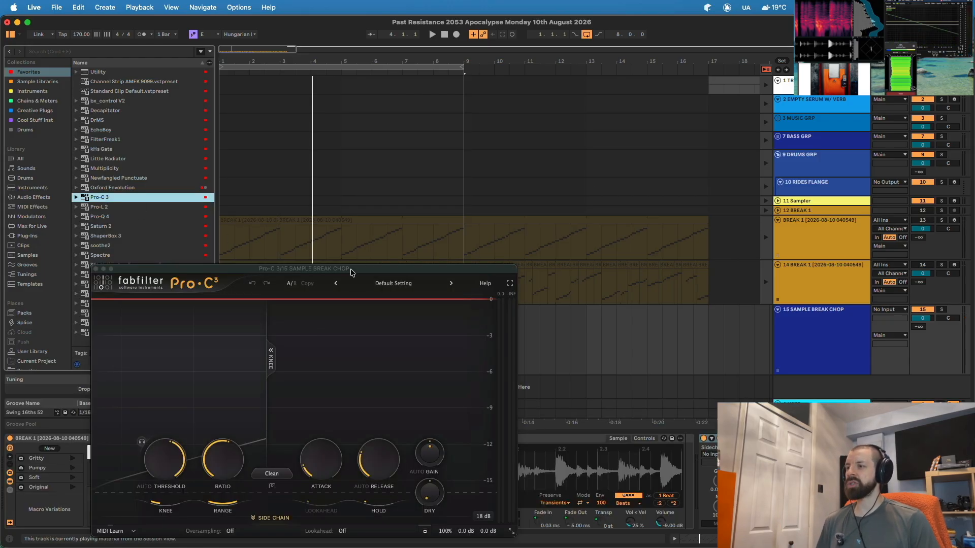
- Show Pro-C 3's side-chain panel, audition the compressed chop, then close the plugin window
{"action": "left_click_drag", "start_coordinate": [304, 269], "coordinate": [494, 62]}
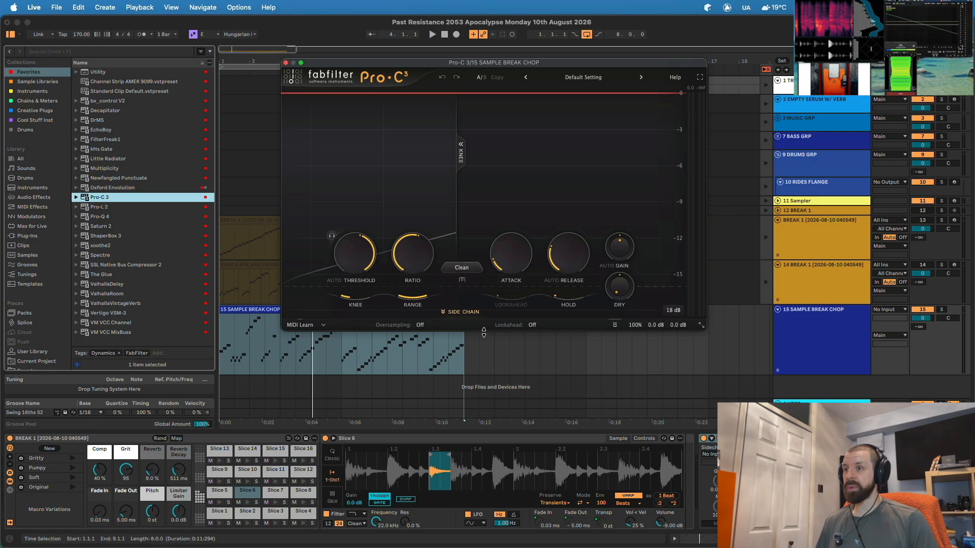
{"action": "left_click", "coordinate": [462, 314]}
{"action": "left_click_drag", "start_coordinate": [528, 62], "coordinate": [485, 38]}
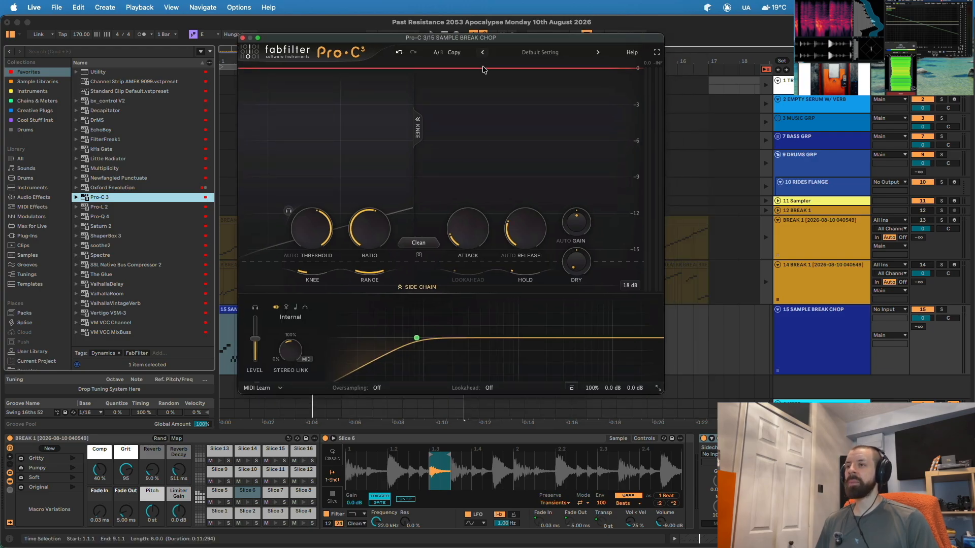
{"action": "key", "text": "space"}
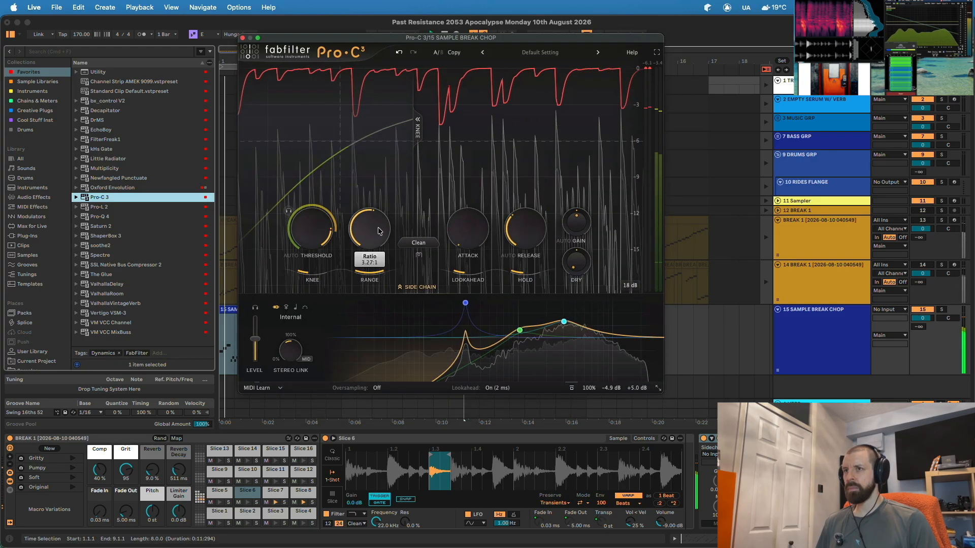
{"action": "key", "text": "space"}
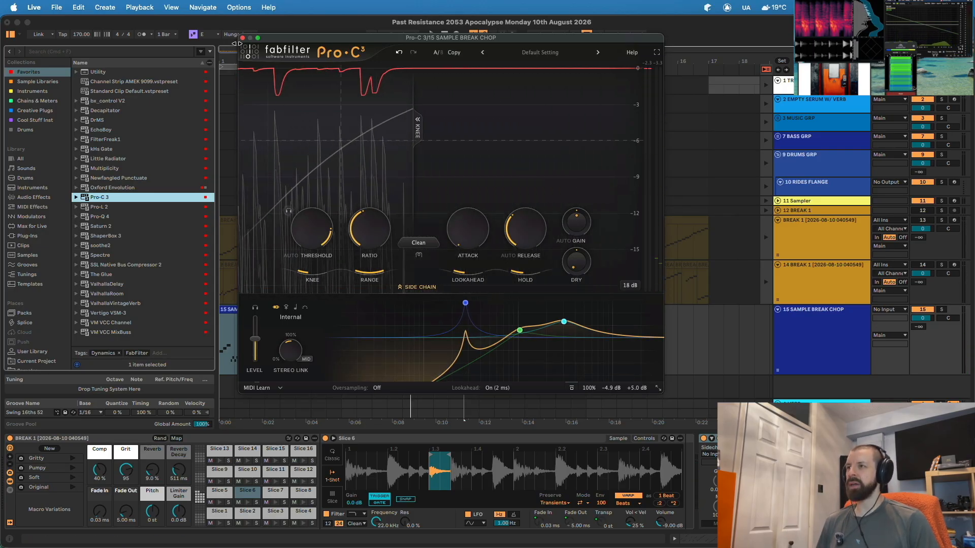
{"action": "key", "text": "super+alt+p"}
{"action": "left_click", "coordinate": [340, 310]}
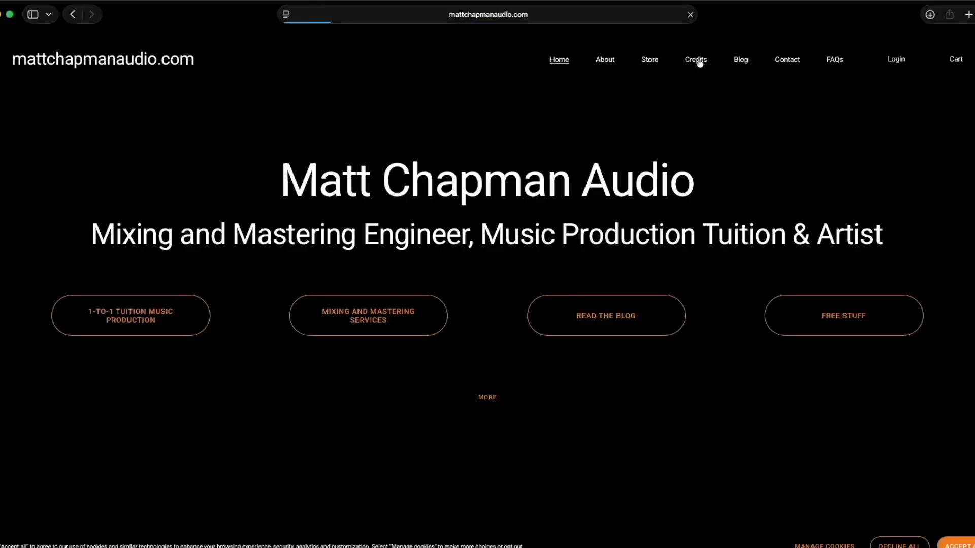
- Visit the site's Credits page, then the Store page and scroll down it
{"action": "left_click", "coordinate": [697, 60]}
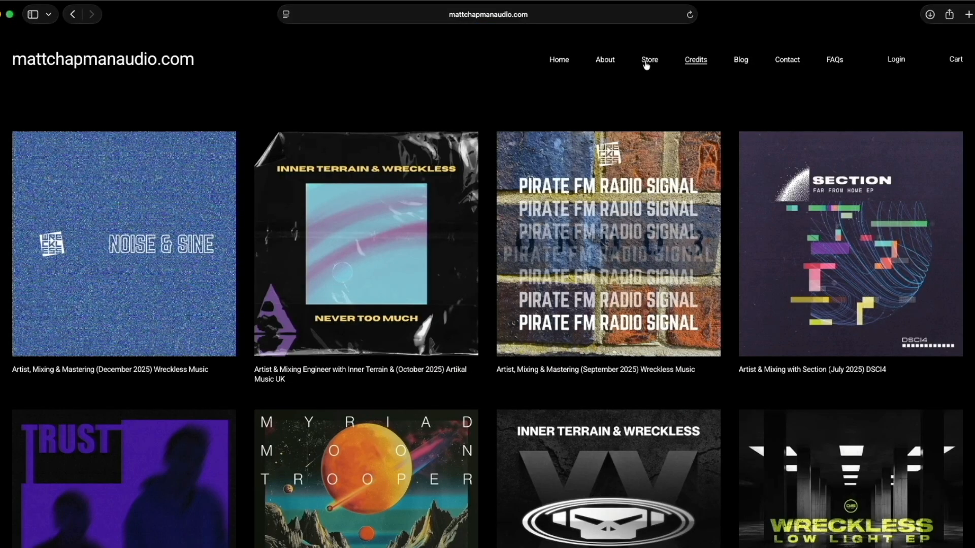
{"action": "left_click", "coordinate": [649, 64]}
{"action": "scroll", "coordinate": [634, 247], "scroll_direction": "down", "scroll_amount": 1}
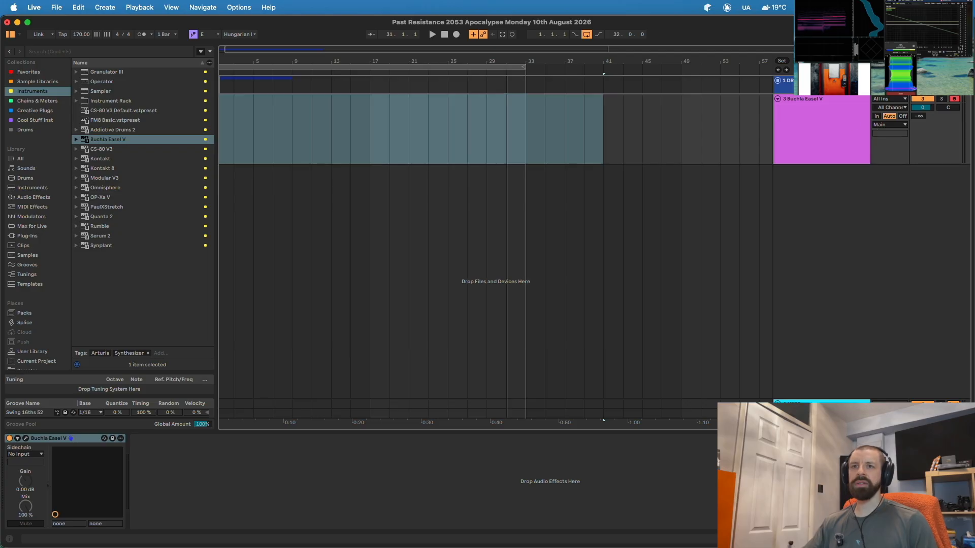
- Create a one-beat MIDI clip on the Buchla track with a single drawn note
{"action": "left_click", "coordinate": [295, 61]}
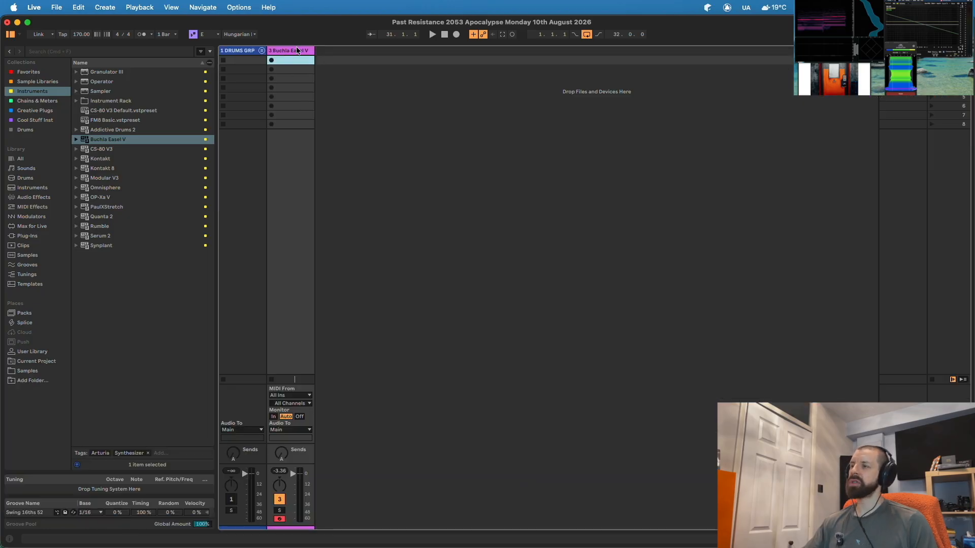
{"action": "key", "text": "super+shift+m"}
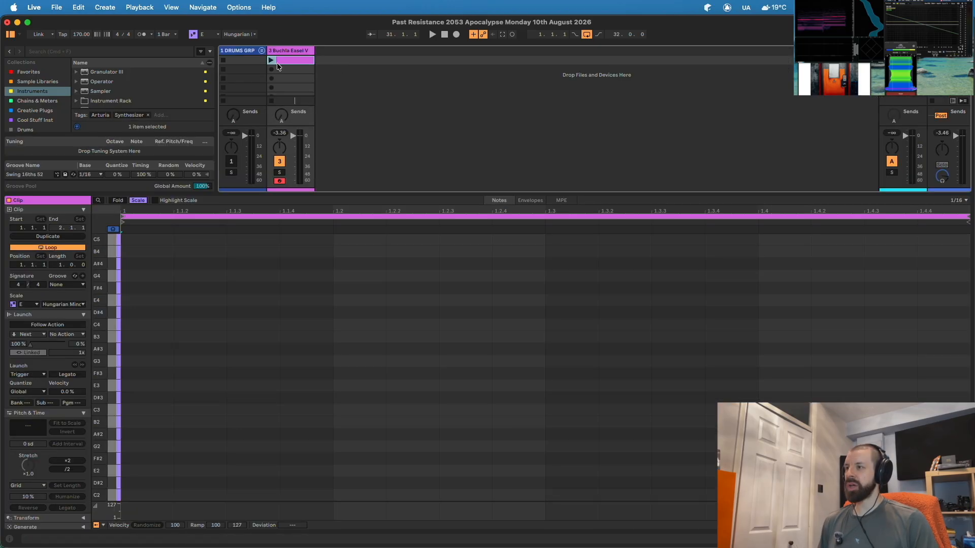
{"action": "left_click_drag", "start_coordinate": [956, 217], "coordinate": [333, 217]}
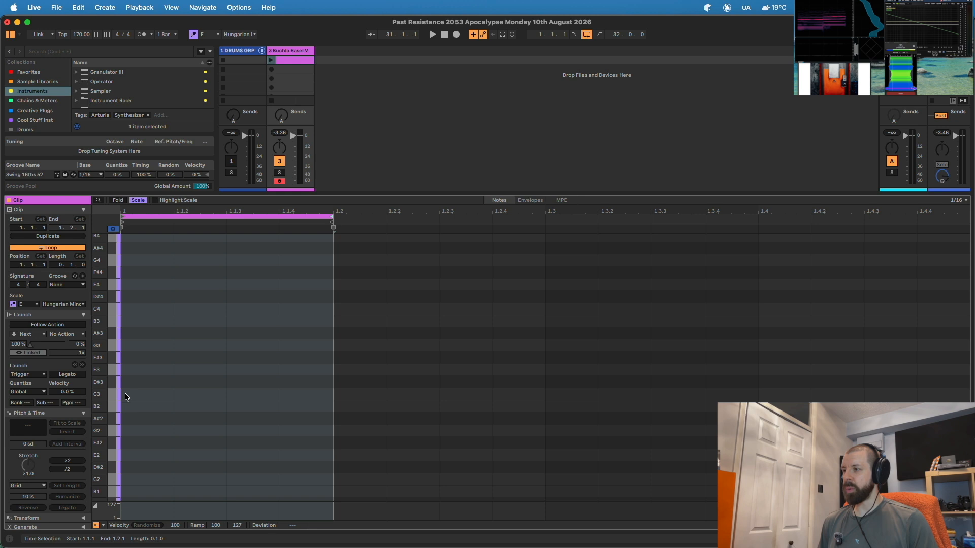
{"action": "left_click_drag", "start_coordinate": [122, 382], "coordinate": [330, 386]}
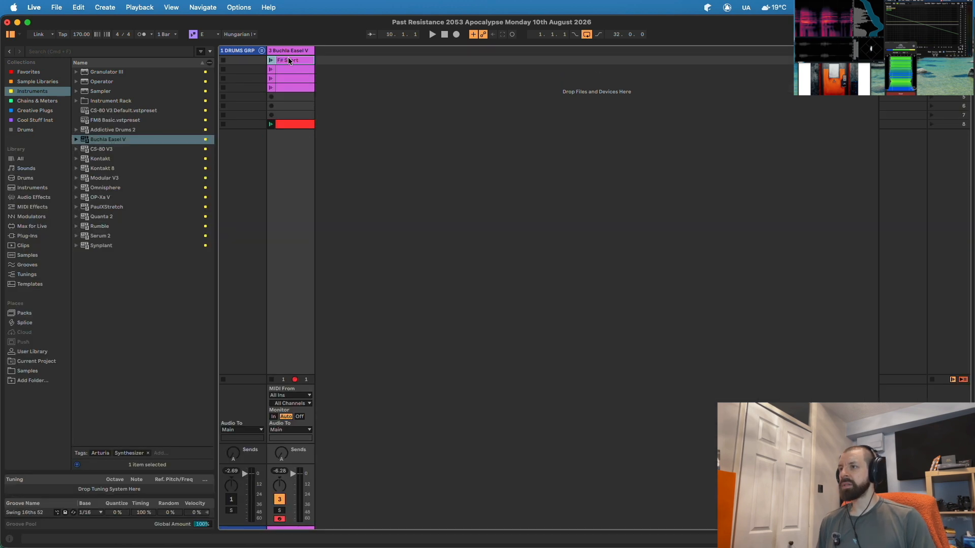
- Name the second clip 'F# Long' and shorten the third clip's loop length
{"action": "key", "text": "super+r"}
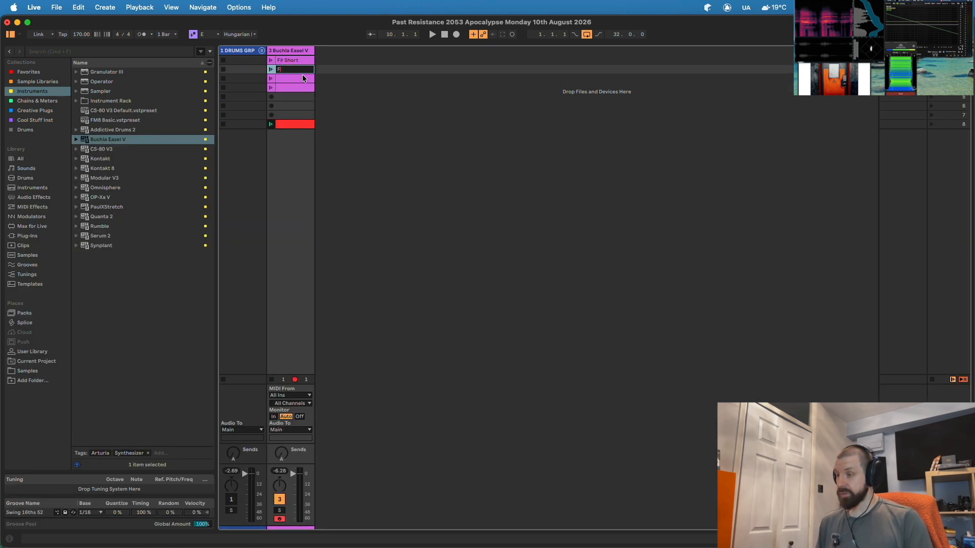
{"action": "type", "text": "F# Long"}
{"action": "double_click", "coordinate": [302, 75]}
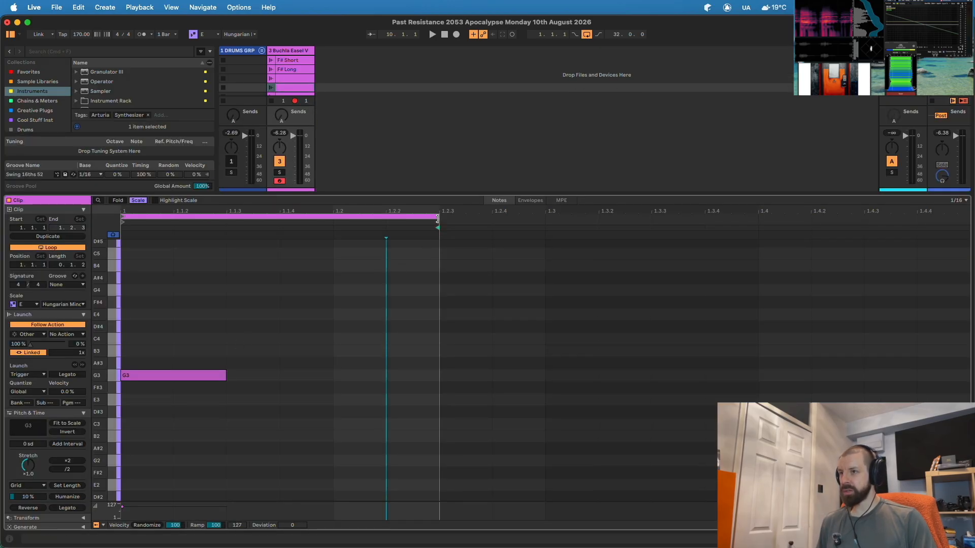
{"action": "left_click_drag", "start_coordinate": [438, 219], "coordinate": [235, 218]}
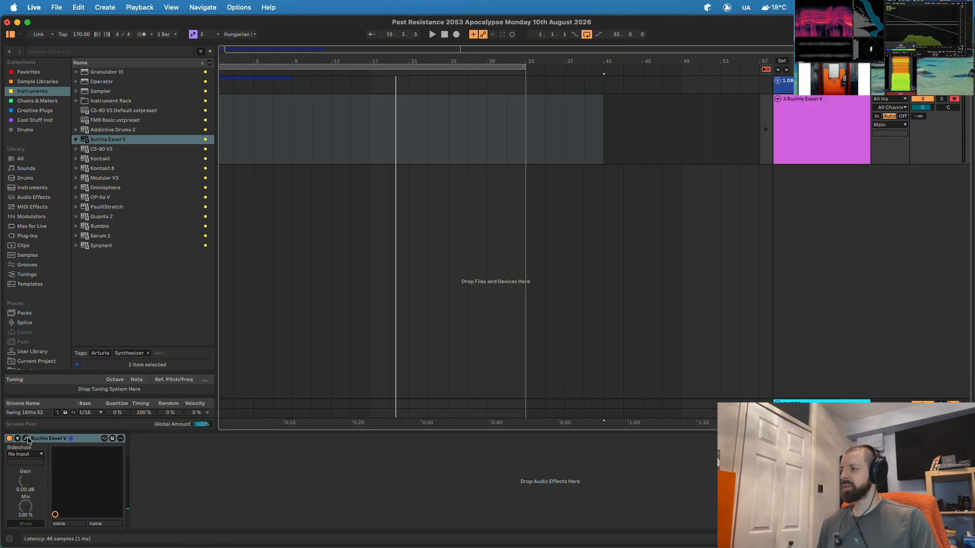
- Add a new MIDI track taking its input from 3-Buchla Easel V, Post FX
{"action": "left_click", "coordinate": [25, 439]}
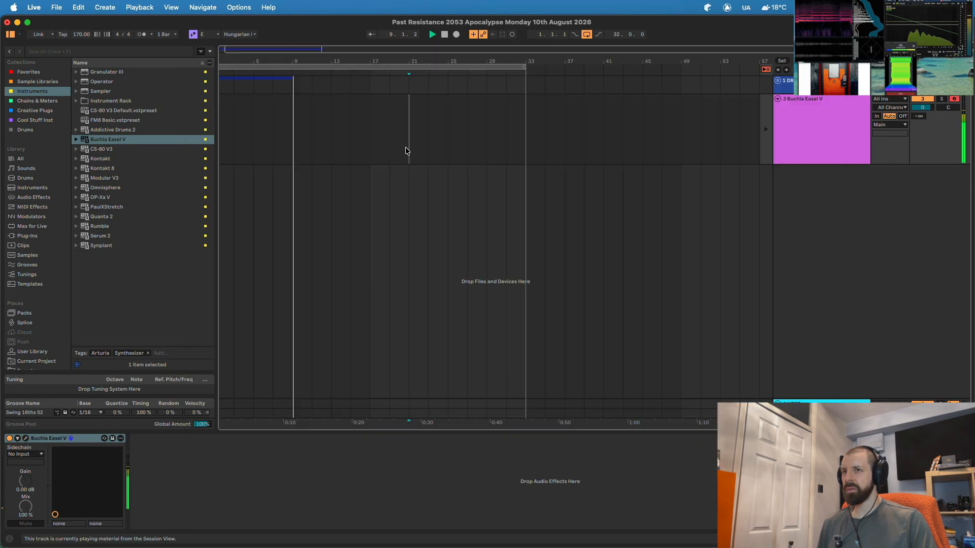
{"action": "key", "text": "super+shift+t"}
{"action": "left_click", "coordinate": [894, 170]}
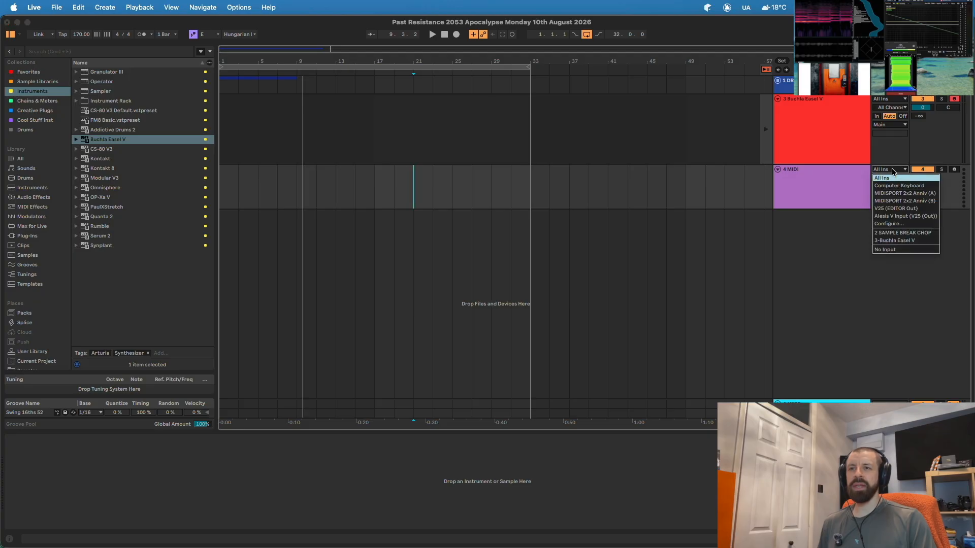
{"action": "left_click", "coordinate": [894, 243]}
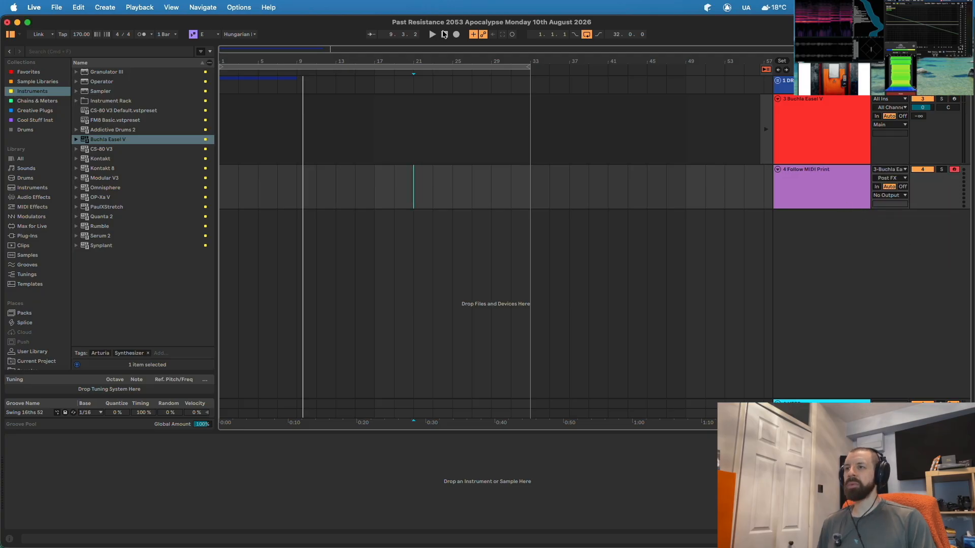
- Record about sixteen bars of the Buchla's MIDI into the arrangement from the song start
{"action": "left_click", "coordinate": [445, 34]}
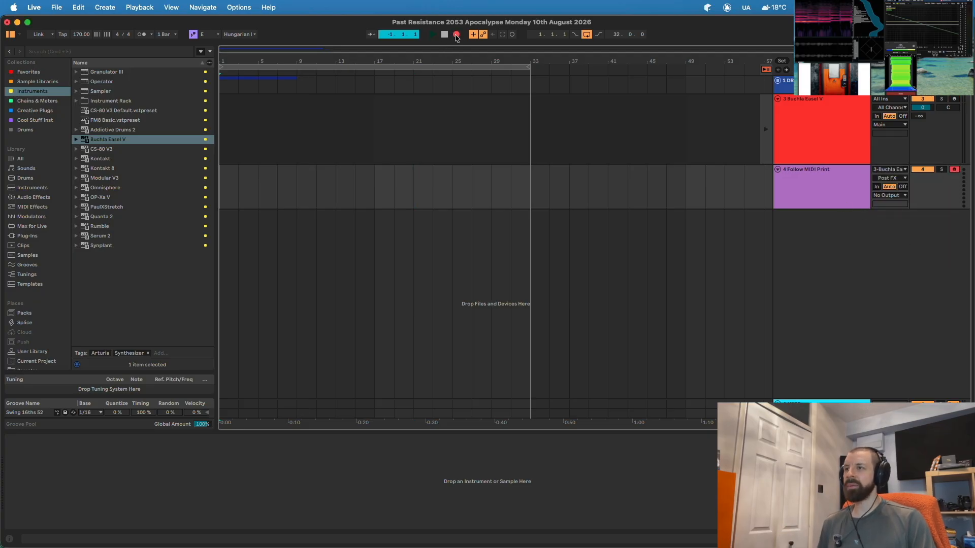
{"action": "key", "text": "F9"}
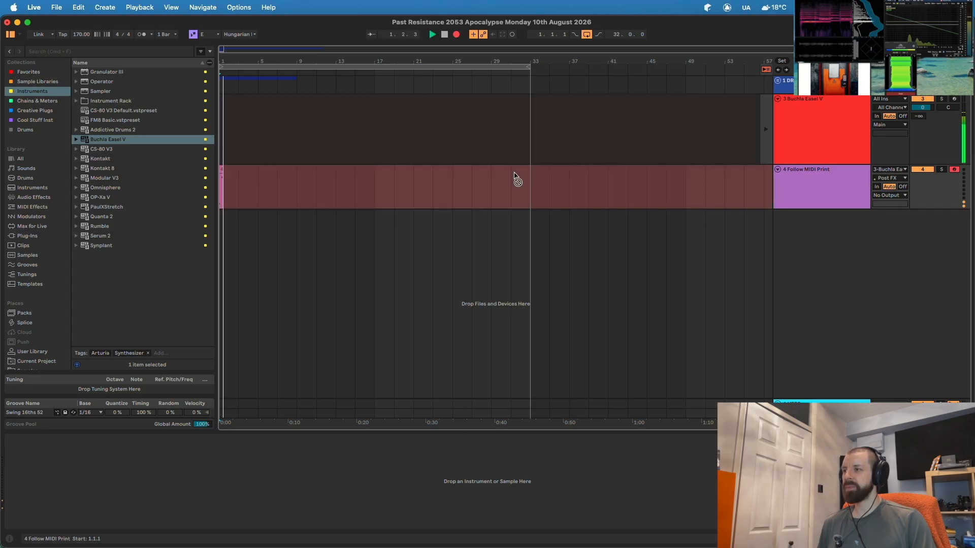
{"action": "left_click", "coordinate": [857, 133]}
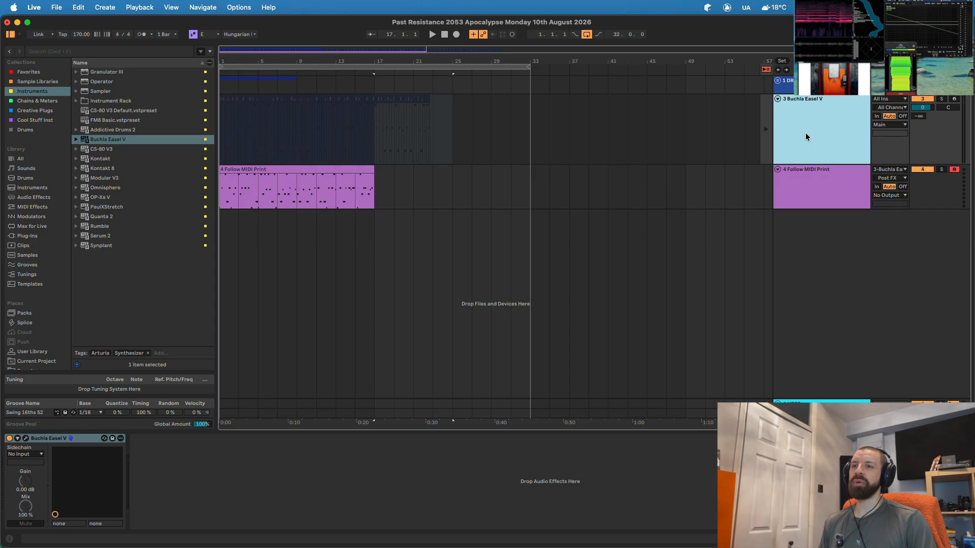
- Paste the Buchla Easel V instrument onto Follow MIDI Print and delete the old Buchla track
{"action": "left_click", "coordinate": [836, 169]}
{"action": "left_click", "coordinate": [145, 504]}
{"action": "key", "text": "super+v"}
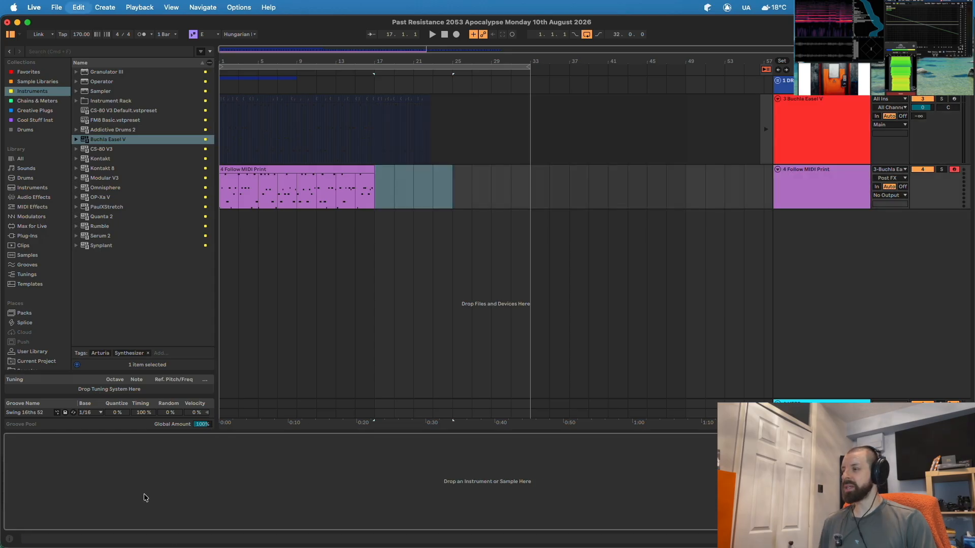
{"action": "left_click", "coordinate": [802, 116]}
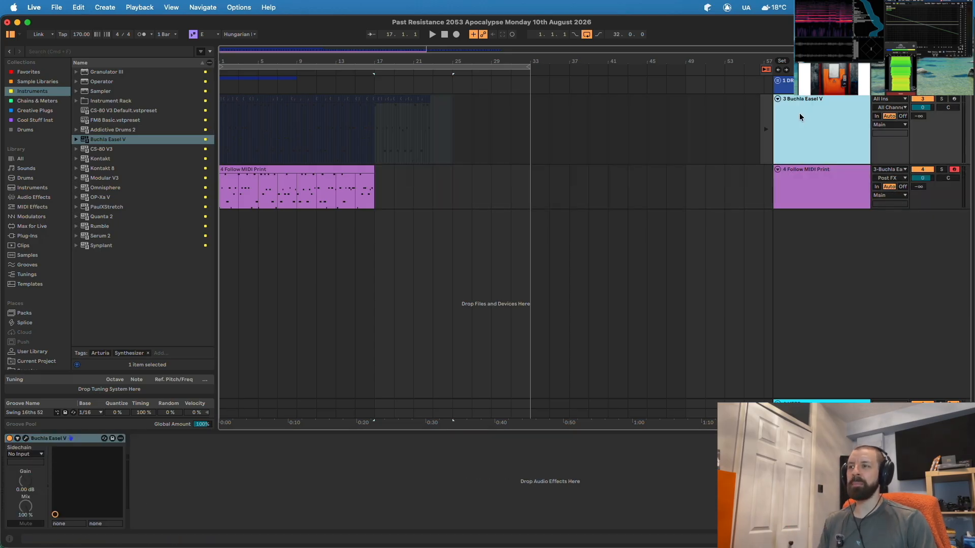
{"action": "key", "text": "Delete"}
- Zoom into the first bars, enlarge the MIDI lane and play back the recording
{"action": "left_click_drag", "start_coordinate": [253, 62], "coordinate": [338, 108]}
{"action": "left_click_drag", "start_coordinate": [794, 138], "coordinate": [799, 268]}
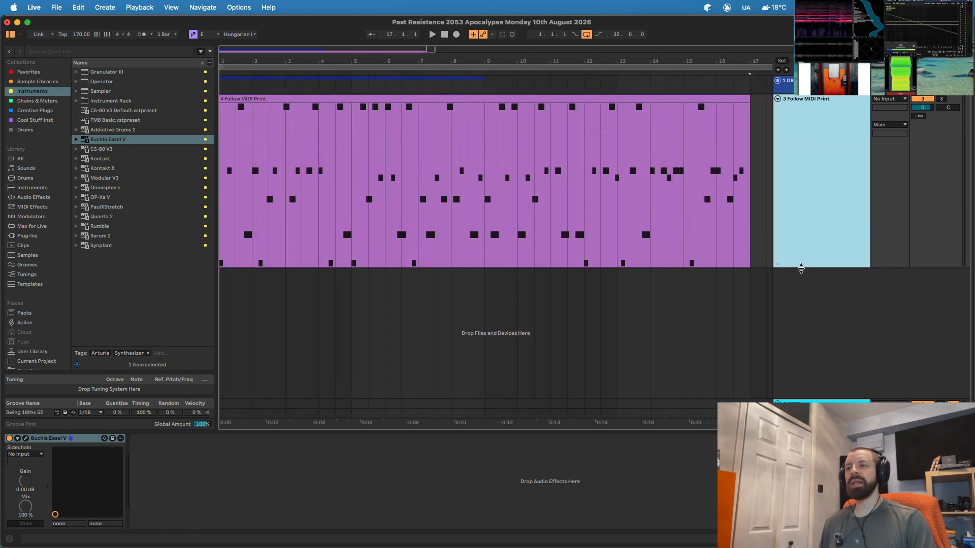
{"action": "left_click_drag", "start_coordinate": [220, 49], "coordinate": [294, 153]}
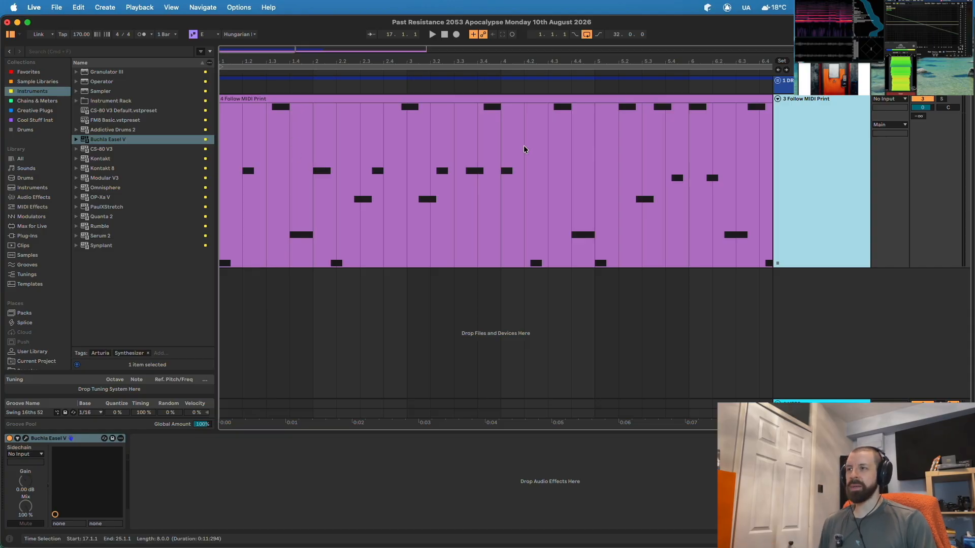
{"action": "key", "text": "space"}
{"action": "left_click", "coordinate": [240, 153]}
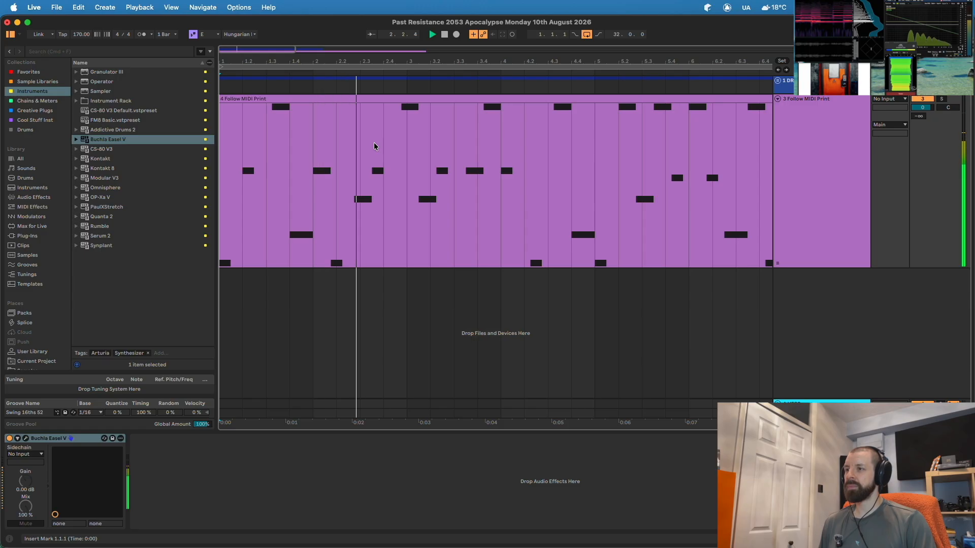
{"action": "key", "text": "space"}
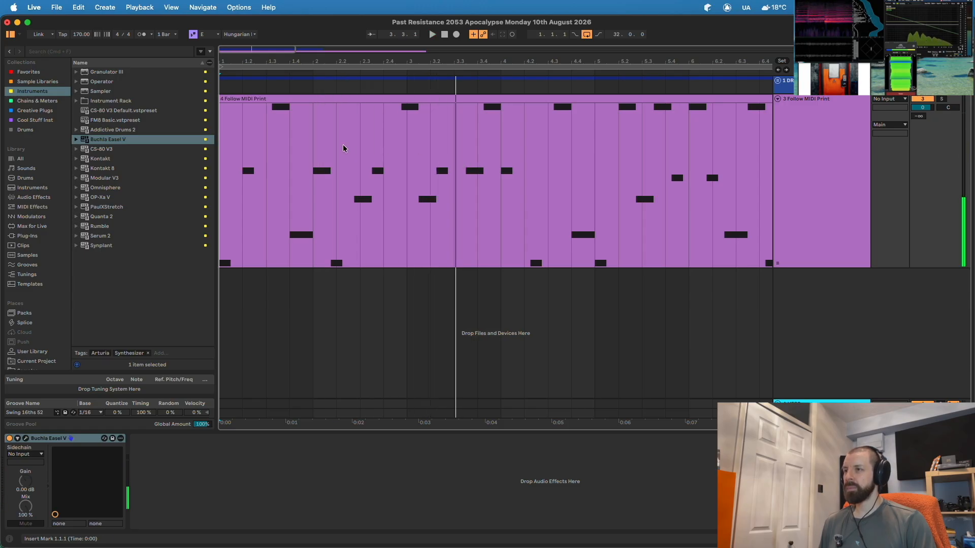
- Audition the recording from 2.2.3 to find where the section ends
{"action": "left_click", "coordinate": [343, 145]}
{"action": "left_click_drag", "start_coordinate": [355, 63], "coordinate": [354, 76]}
{"action": "left_click", "coordinate": [341, 183]}
{"action": "key", "text": "space"}
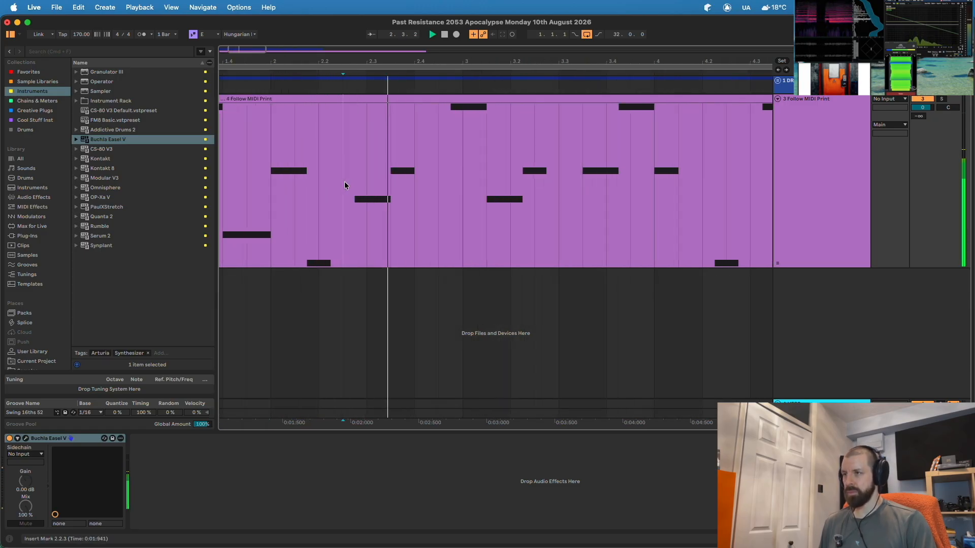
{"action": "key", "text": "space"}
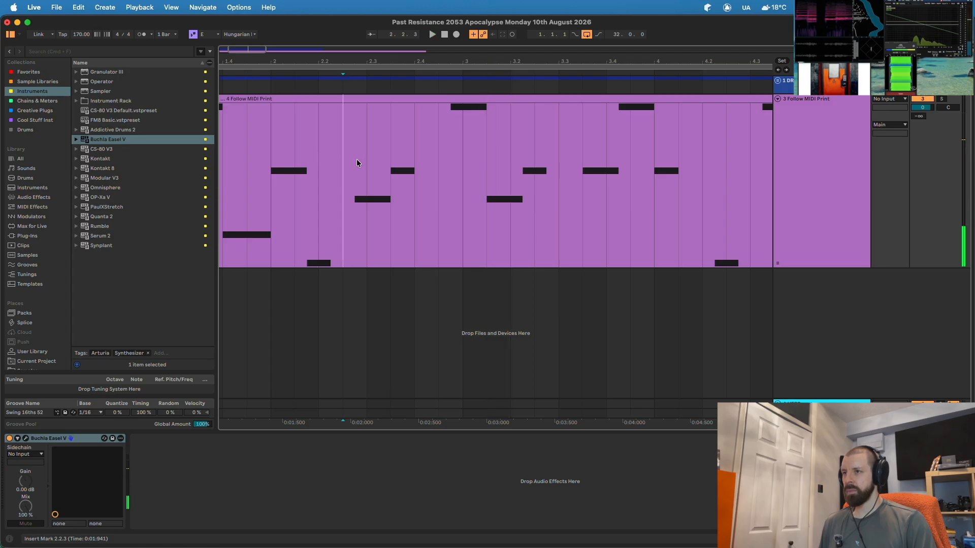
- Split out the 2.2.3–3.3.1 section, move it to 1.1.1 and play it back
{"action": "left_click_drag", "start_coordinate": [357, 160], "coordinate": [539, 158]}
{"action": "left_click_drag", "start_coordinate": [539, 158], "coordinate": [560, 159]}
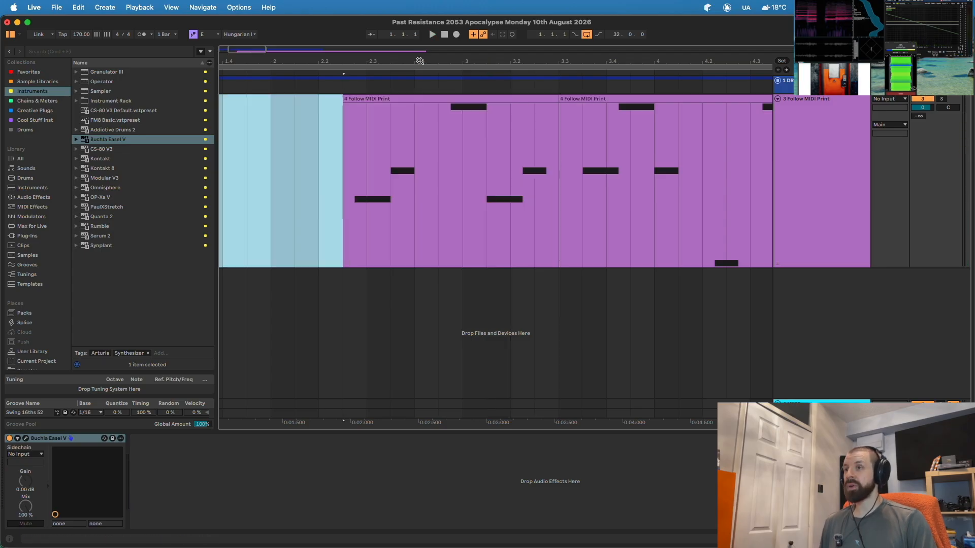
{"action": "left_click_drag", "start_coordinate": [420, 61], "coordinate": [420, 48]}
{"action": "left_click_drag", "start_coordinate": [348, 99], "coordinate": [231, 106]}
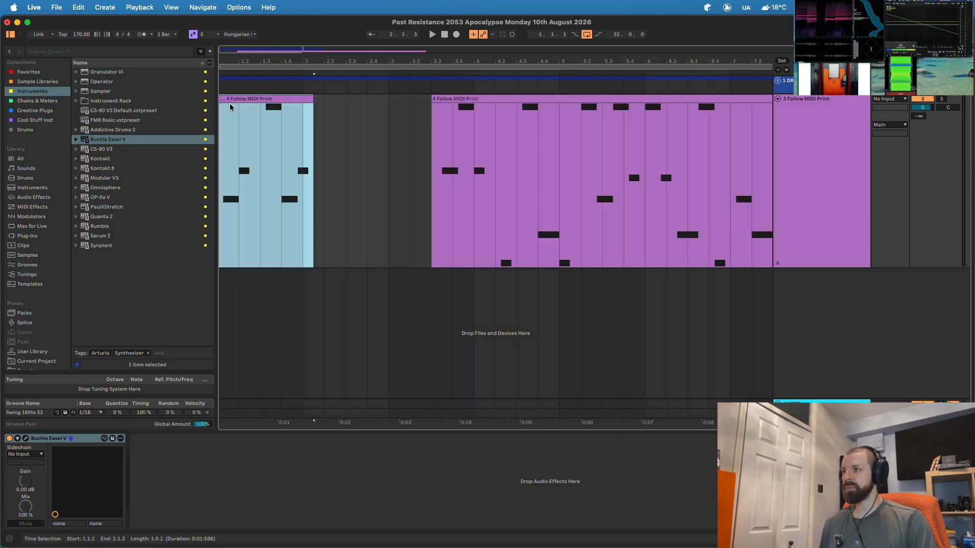
{"action": "key", "text": "space"}
{"action": "key", "text": "plus"}
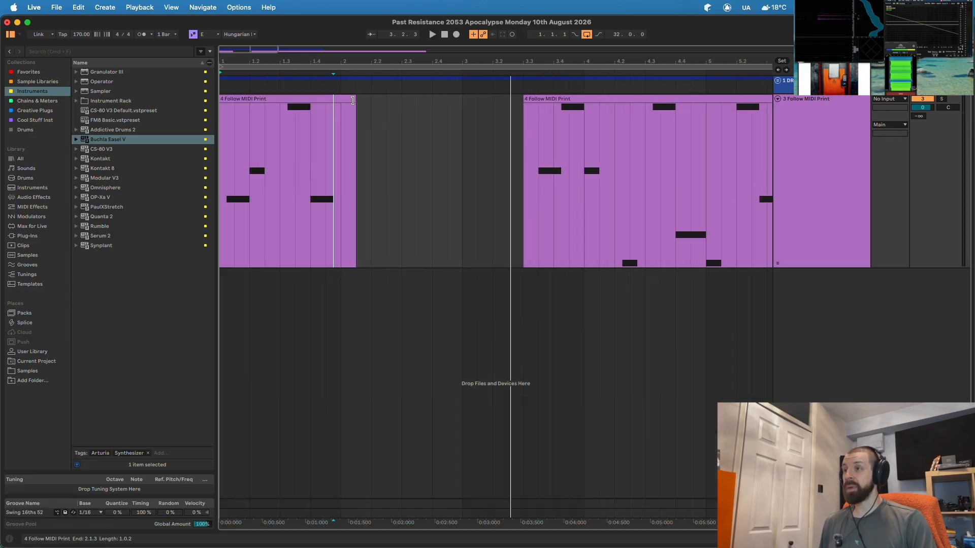
- Compress the clip's notes so they play shorter and faster, then play from bar 1
{"action": "double_click", "coordinate": [352, 100]}
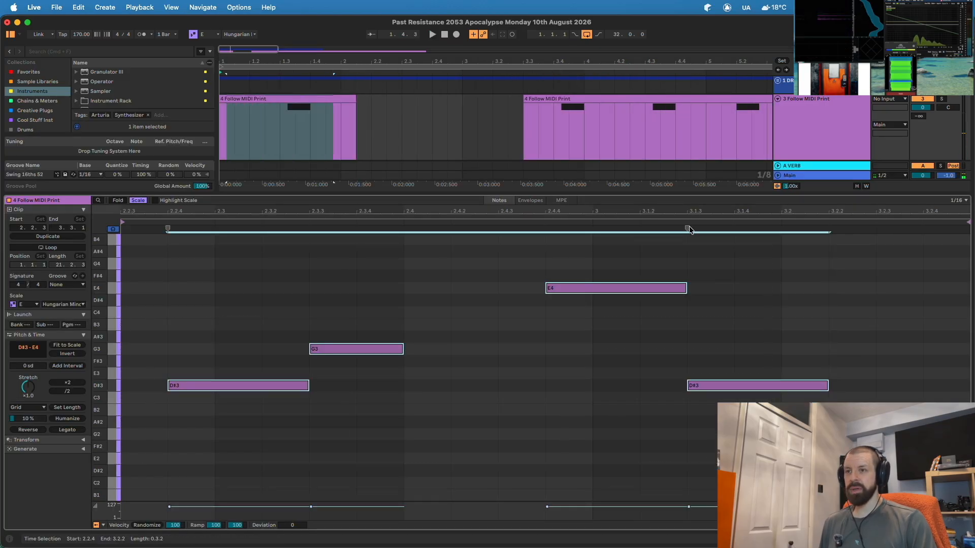
{"action": "left_click_drag", "start_coordinate": [688, 229], "coordinate": [499, 229]}
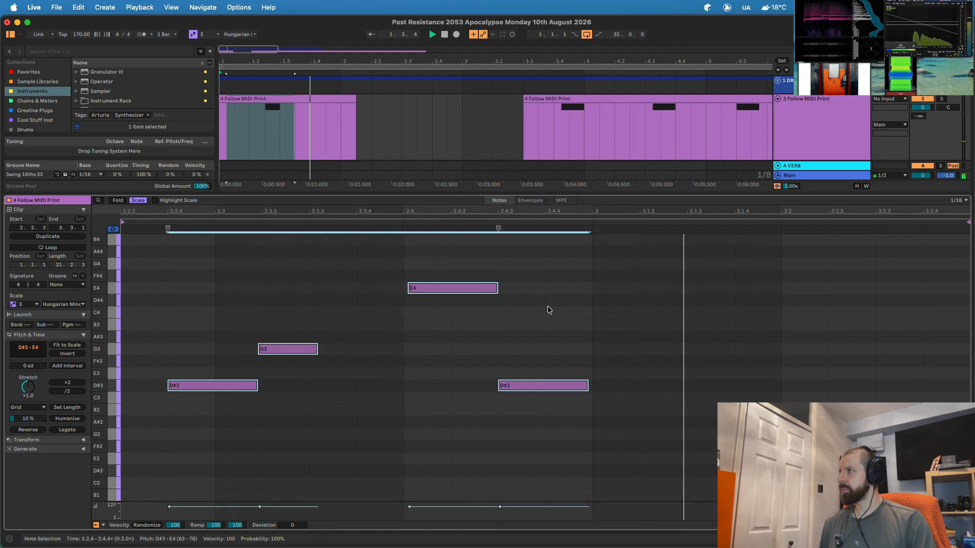
{"action": "key", "text": "space"}
{"action": "key", "text": "super+alt+l"}
{"action": "left_click", "coordinate": [420, 230]}
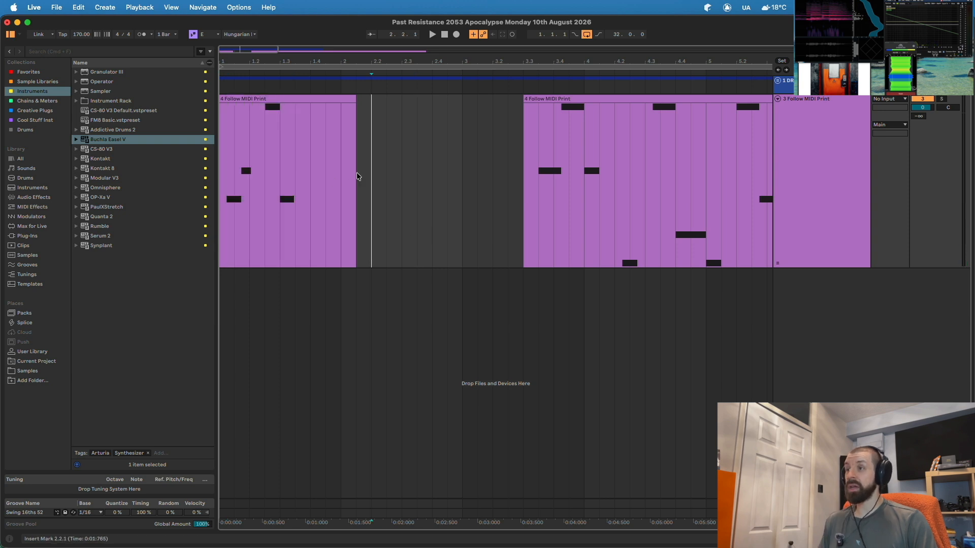
{"action": "left_click", "coordinate": [335, 173], "text": "shift"}
{"action": "left_click", "coordinate": [220, 171]}
{"action": "key", "text": "space"}
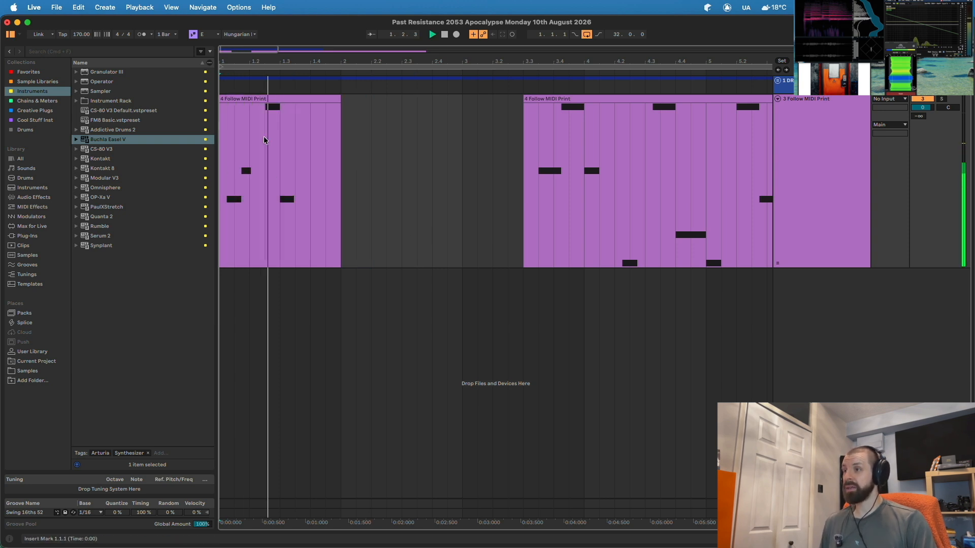
- Inspect the melody clip's notes, then delete the extra melody clips
{"action": "left_click", "coordinate": [689, 417]}
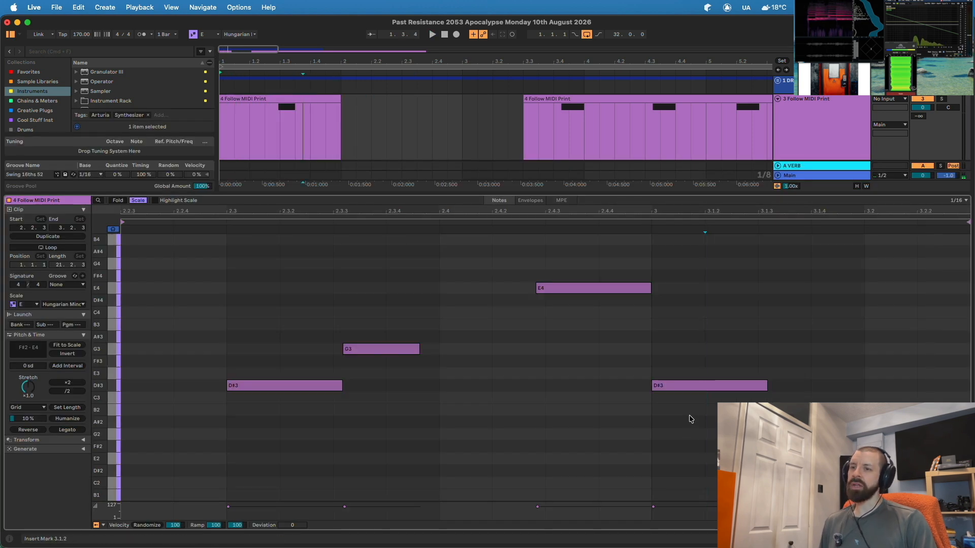
{"action": "left_click_drag", "start_coordinate": [724, 434], "coordinate": [302, 253]}
{"action": "left_click", "coordinate": [535, 303]}
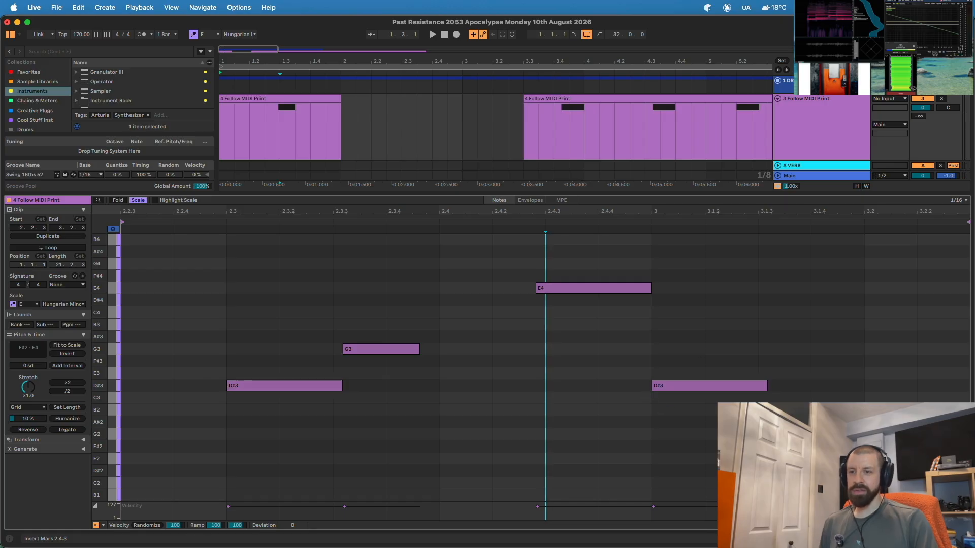
{"action": "key", "text": "super+alt+l"}
{"action": "left_click", "coordinate": [514, 338]}
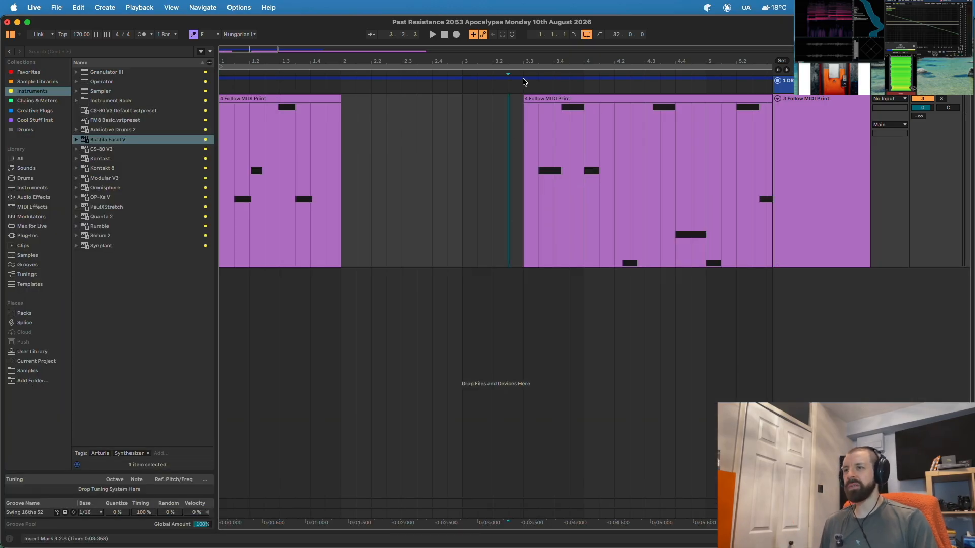
{"action": "key", "text": "minus"}
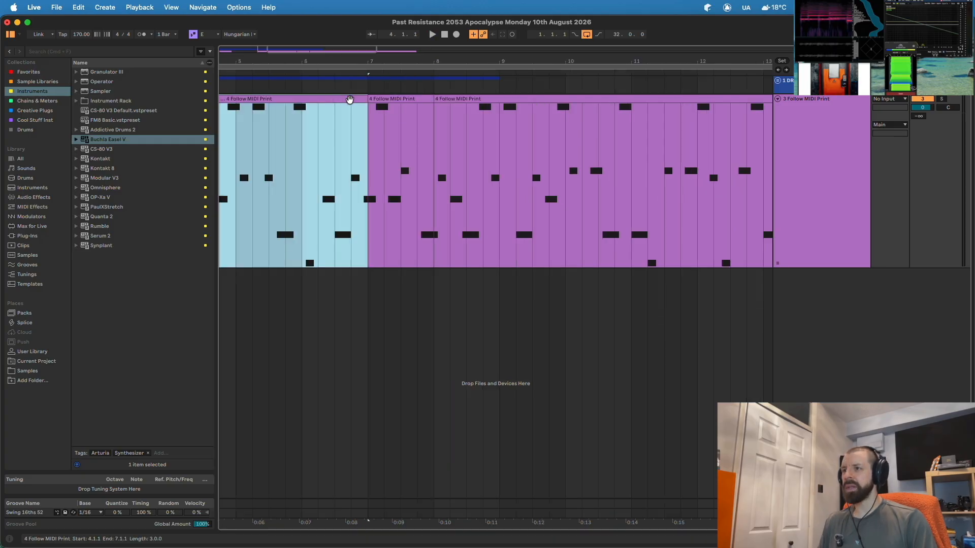
{"action": "key", "text": "Delete"}
{"action": "left_click", "coordinate": [474, 99]}
{"action": "key", "text": "Delete"}
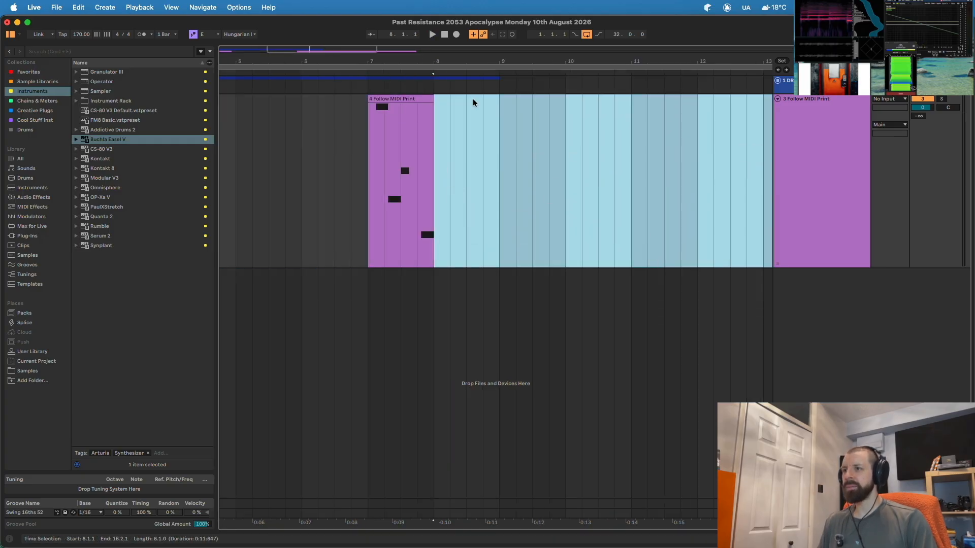
- Play the remaining melody from bar 1 and select bars 1 to 5
{"action": "left_click_drag", "start_coordinate": [576, 432], "coordinate": [235, 252]}
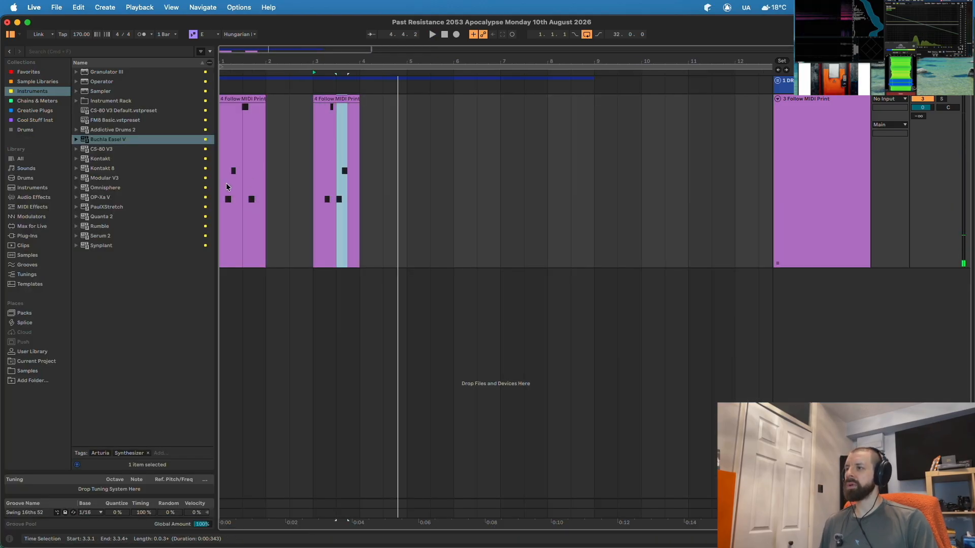
{"action": "left_click", "coordinate": [223, 182]}
{"action": "key", "text": "space"}
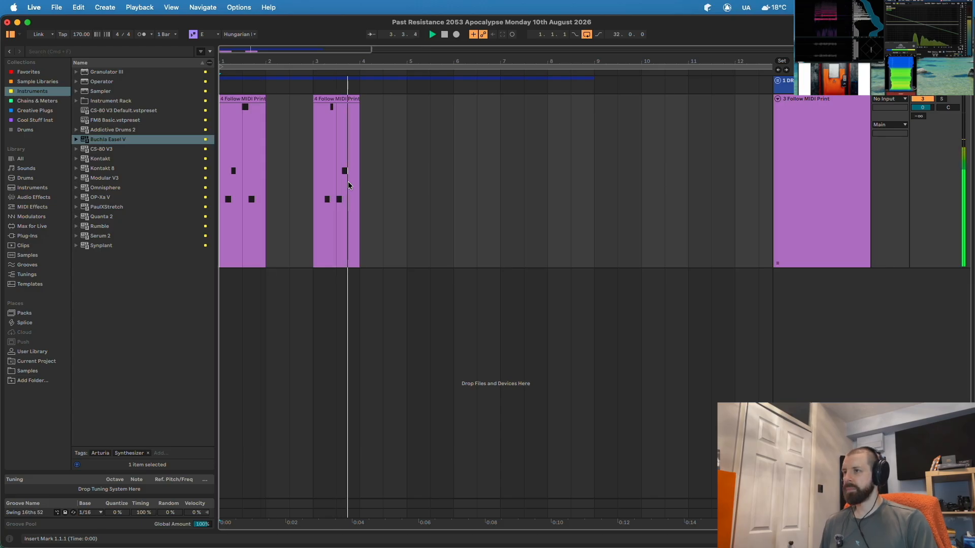
{"action": "key", "text": "space"}
{"action": "left_click_drag", "start_coordinate": [405, 148], "coordinate": [223, 146]}
- Join the two melody clips into one and add ValhallaDelay from Favorites to the track
{"action": "key", "text": "super+j"}
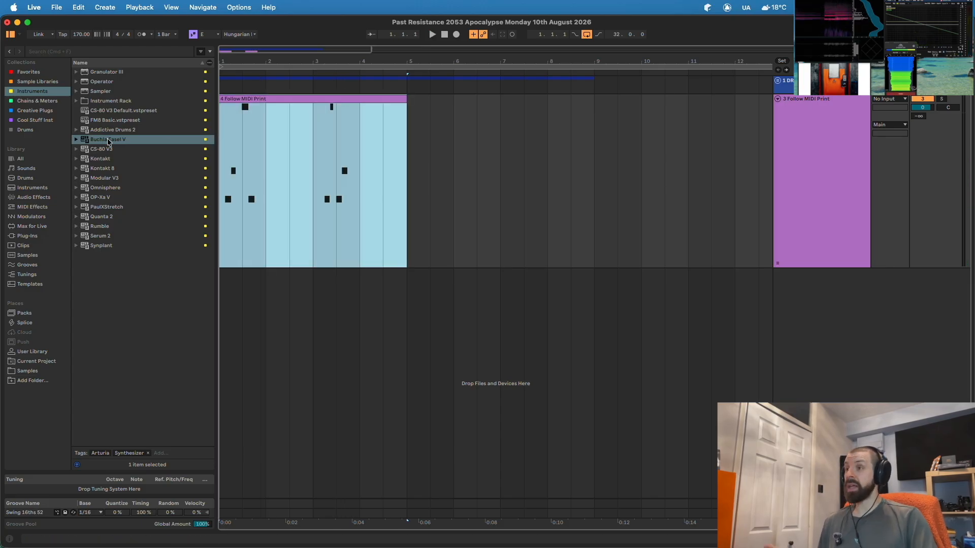
{"action": "left_click", "coordinate": [462, 178]}
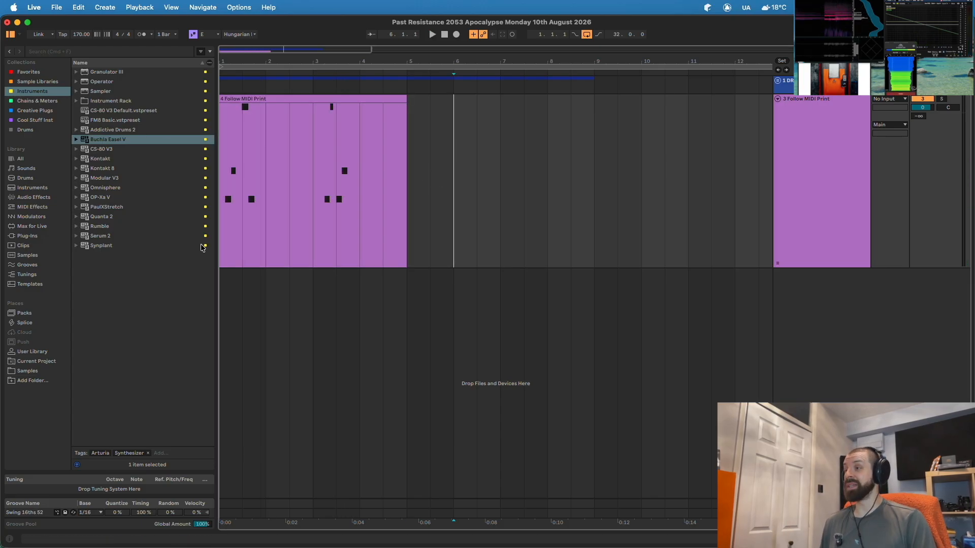
{"action": "left_click", "coordinate": [36, 72]}
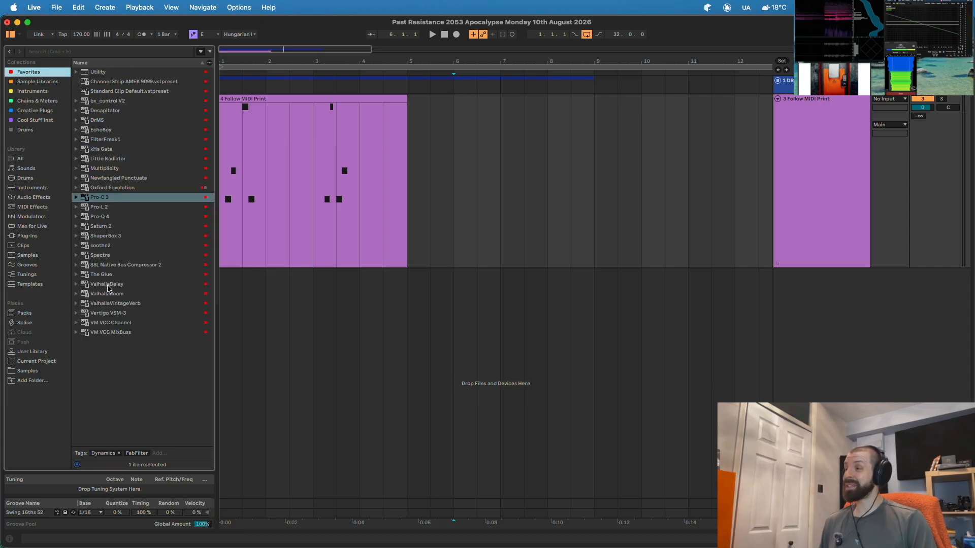
{"action": "left_click_drag", "start_coordinate": [108, 288], "coordinate": [296, 203]}
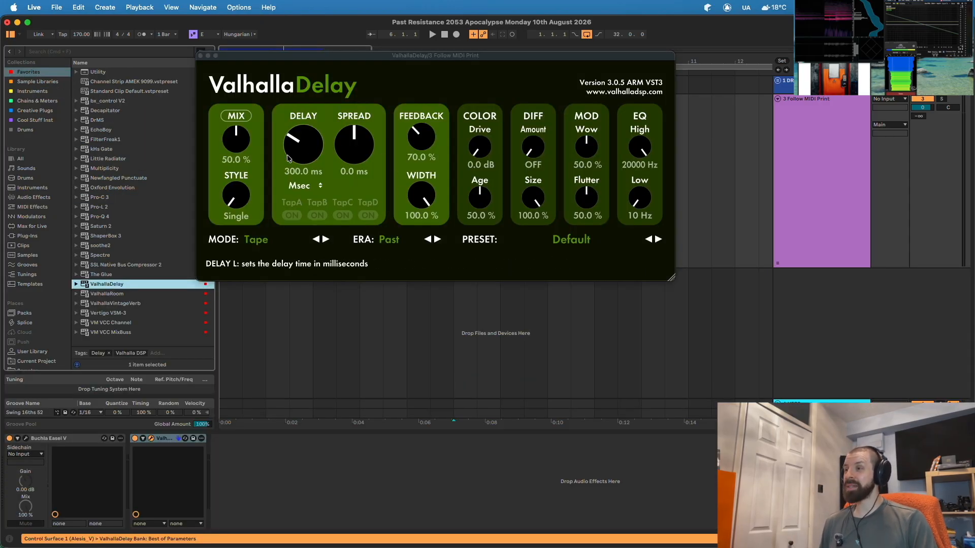
- Sync the delay time to a 1/1 note value and raise its diffusion slightly
{"action": "left_click", "coordinate": [312, 186]}
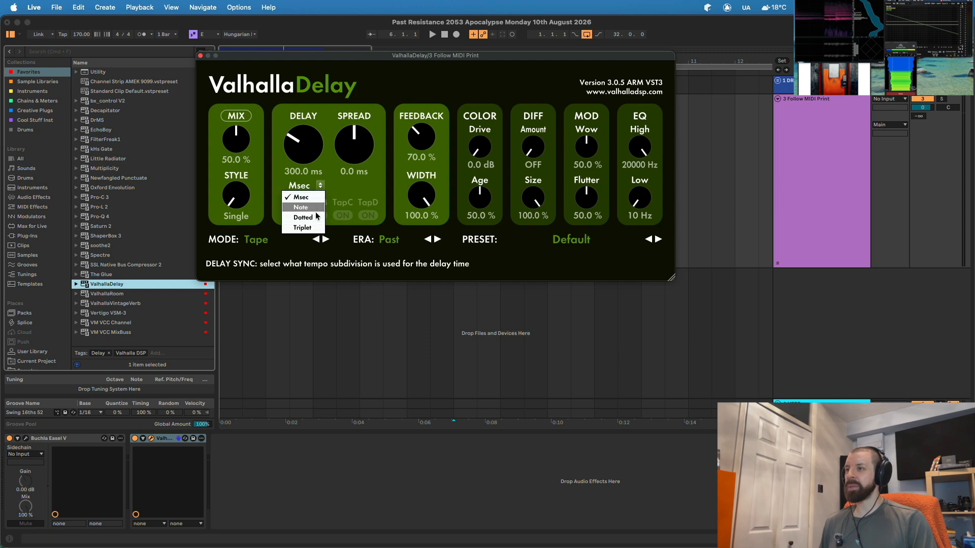
{"action": "left_click", "coordinate": [315, 211]}
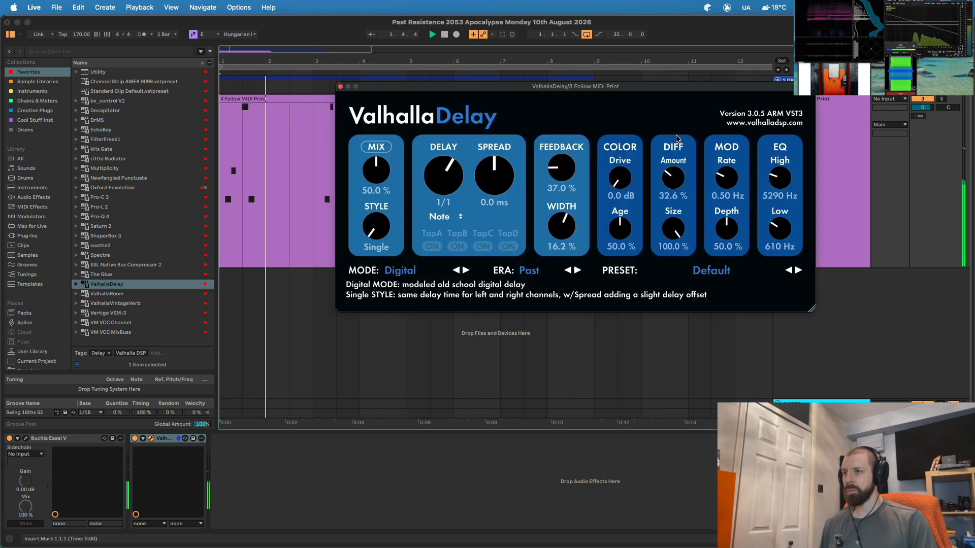
{"action": "left_click_drag", "start_coordinate": [668, 188], "coordinate": [666, 186]}
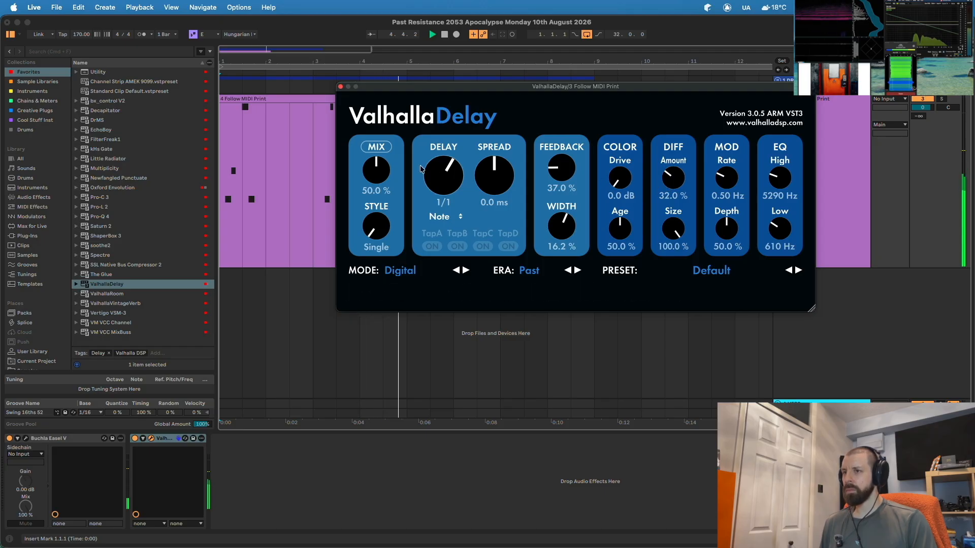
{"action": "left_click", "coordinate": [340, 86]}
{"action": "key", "text": "space"}
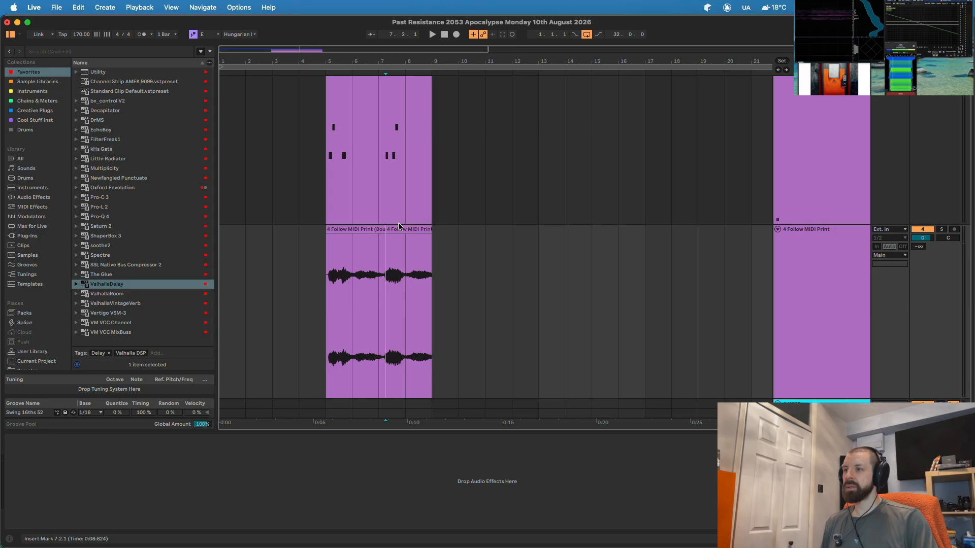
- Move the second audio clip to bar 14, then trim and fade out both clips
{"action": "left_click_drag", "start_coordinate": [398, 226], "coordinate": [585, 234]}
{"action": "left_click", "coordinate": [339, 239]}
{"action": "mouse_move", "coordinate": [384, 234]}
{"action": "left_mouse_down"}
{"action": "mouse_move", "coordinate": [337, 237]}
{"action": "mouse_move", "coordinate": [354, 229]}
{"action": "left_mouse_up"}
{"action": "left_click", "coordinate": [343, 229]}
{"action": "left_click_drag", "start_coordinate": [618, 230], "coordinate": [598, 230]}
{"action": "left_click_drag", "start_coordinate": [597, 236], "coordinate": [581, 236]}
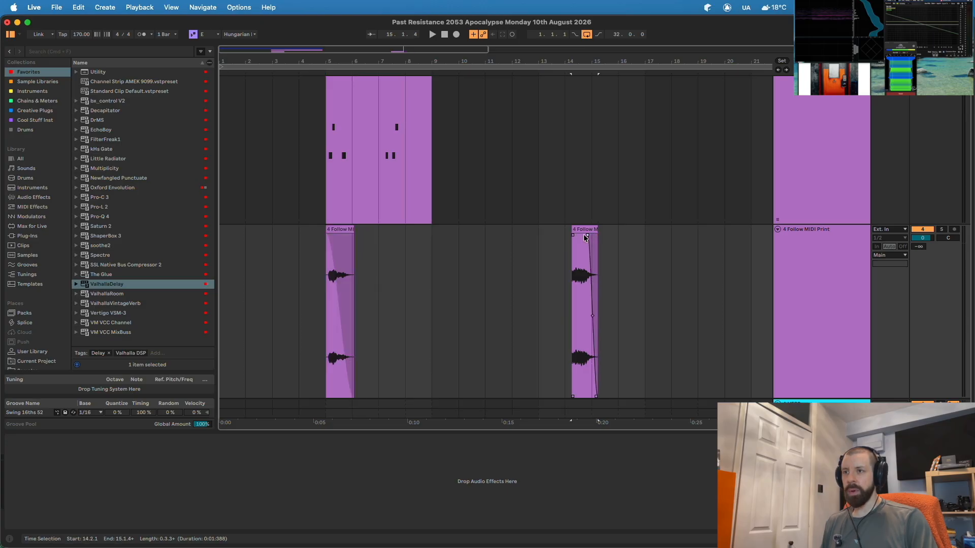
- Consolidate both clips with their fades into new audio files
{"action": "key", "text": "super+j"}
{"action": "left_click", "coordinate": [342, 229]}
{"action": "key", "text": "super+j"}
{"action": "key", "text": "super+j"}
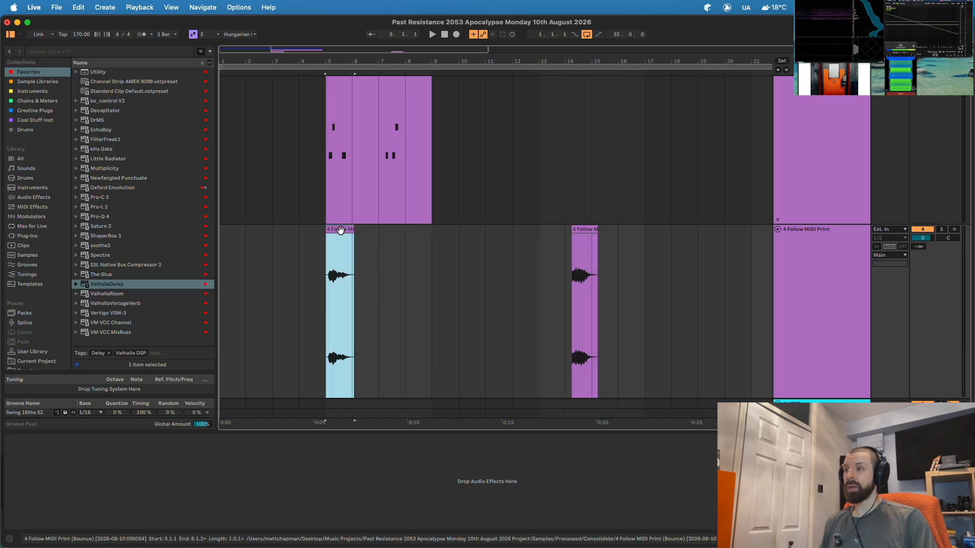
{"action": "left_click", "coordinate": [580, 229]}
{"action": "left_click", "coordinate": [95, 295]}
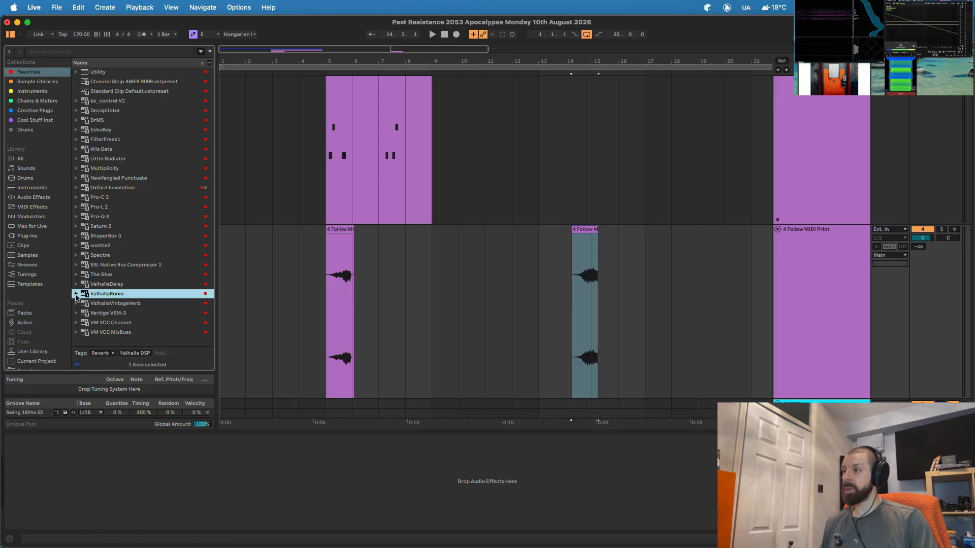
- Add the VVV Reverse Verb Basic preset to the track and raise its HighCut frequency
{"action": "left_click", "coordinate": [76, 303]}
{"action": "left_click_drag", "start_coordinate": [112, 313], "coordinate": [227, 305]}
{"action": "left_click_drag", "start_coordinate": [227, 304], "coordinate": [324, 275]}
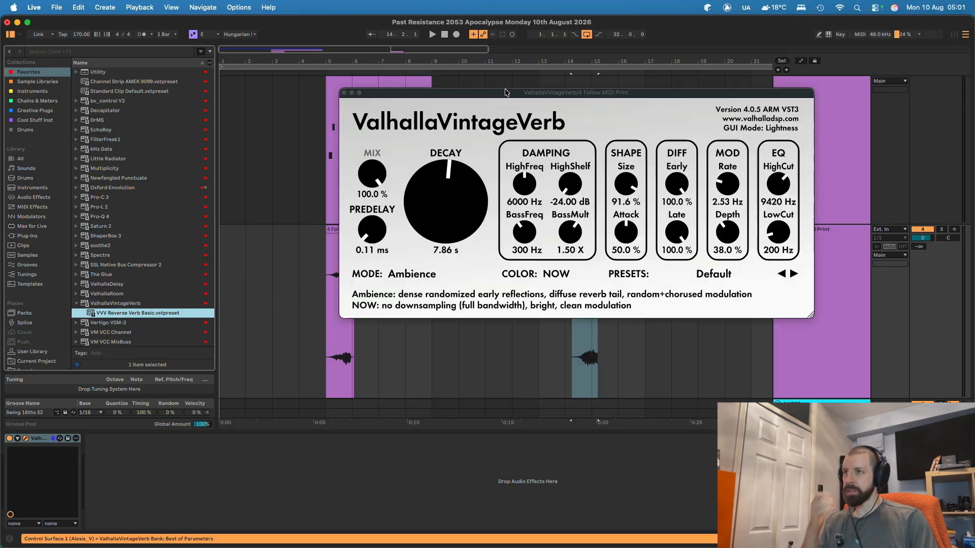
{"action": "left_click_drag", "start_coordinate": [507, 96], "coordinate": [559, 36]}
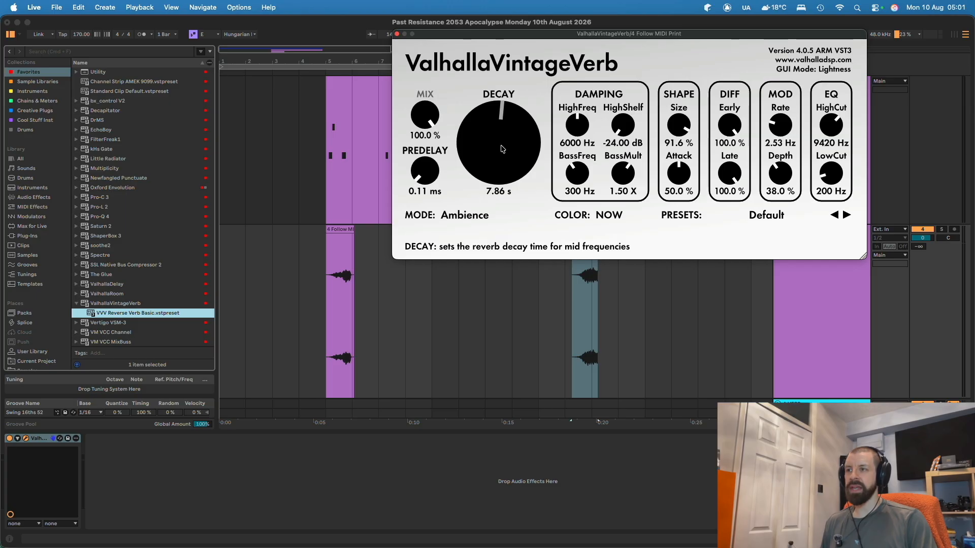
{"action": "left_click_drag", "start_coordinate": [836, 130], "coordinate": [838, 122]}
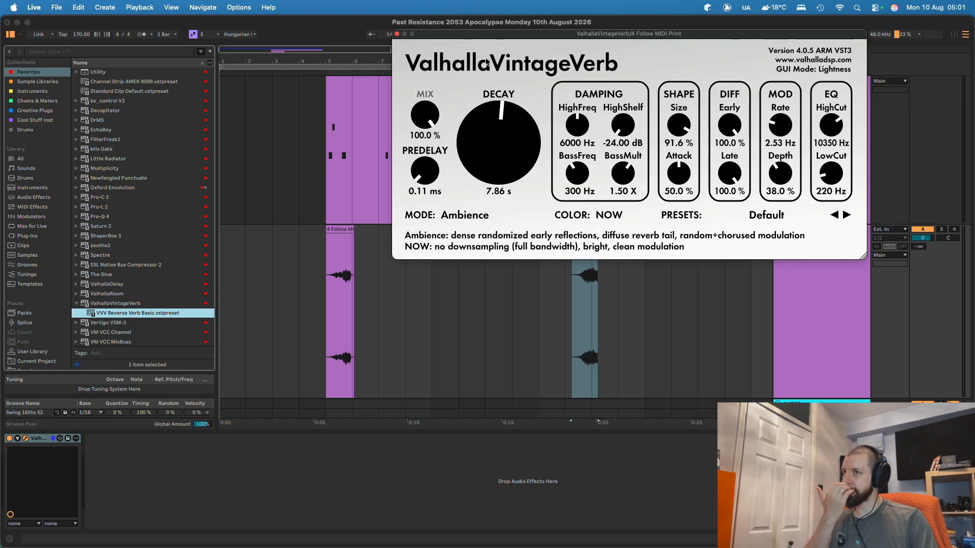
{"action": "left_click", "coordinate": [396, 34]}
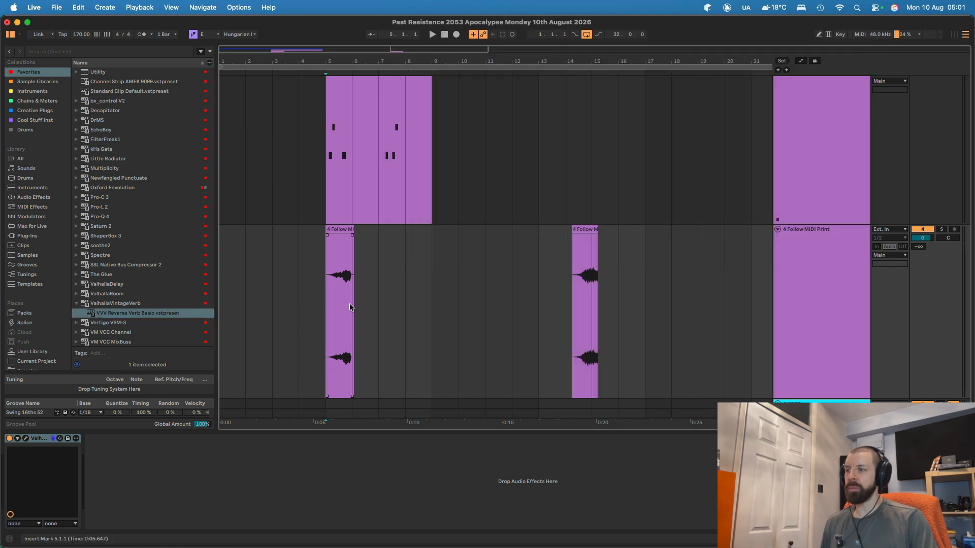
- Audition the reverb by playing from bar 14
{"action": "right_click", "coordinate": [807, 281]}
{"action": "left_click", "coordinate": [471, 314]}
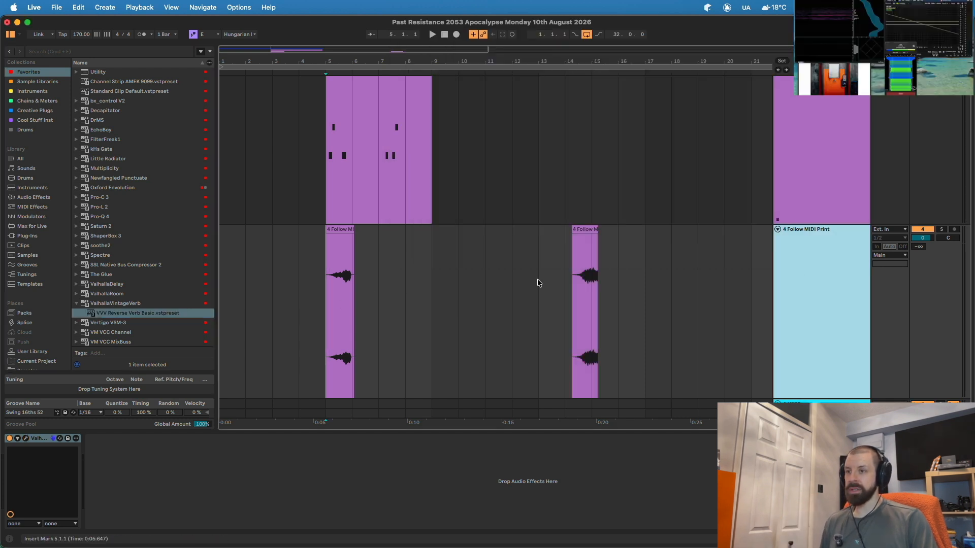
{"action": "left_click", "coordinate": [565, 278]}
{"action": "key", "text": "space"}
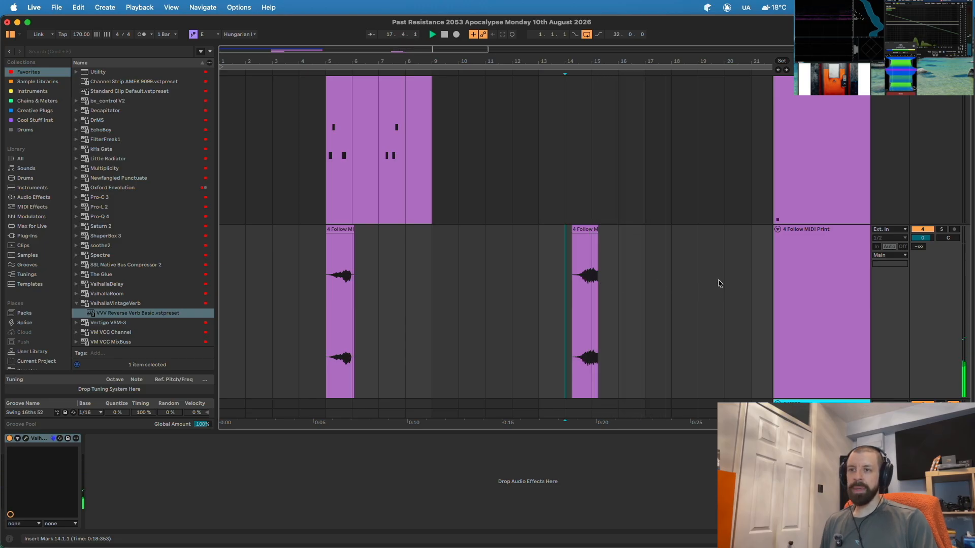
- Bounce the clips with their reverb tails to audio and delete the original short clips
{"action": "left_click", "coordinate": [801, 272]}
{"action": "right_click", "coordinate": [802, 272]}
{"action": "left_click", "coordinate": [850, 328]}
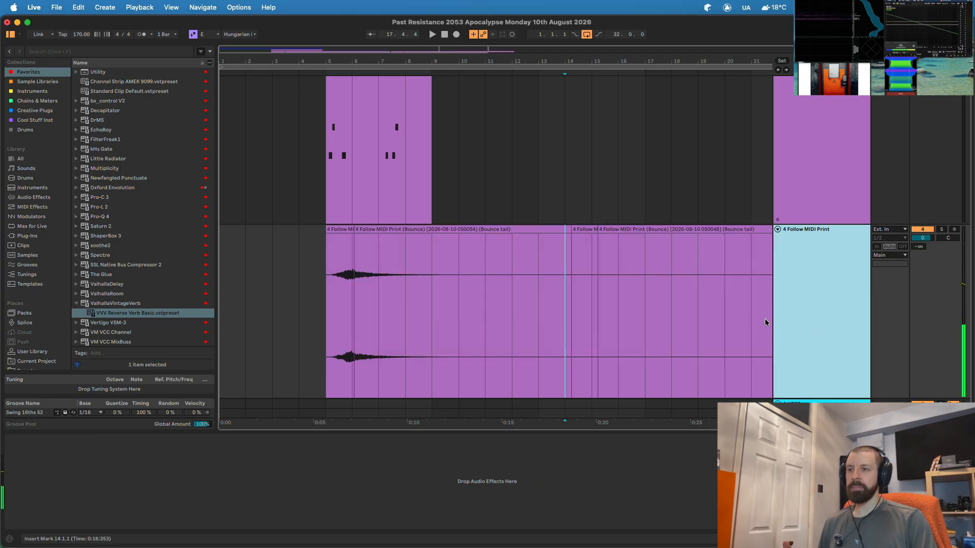
{"action": "left_click", "coordinate": [340, 230]}
{"action": "key", "text": "Delete"}
{"action": "left_click", "coordinate": [585, 229]}
{"action": "key", "text": "Delete"}
- Shorten the left reverb-tail clip and place it at bar 3
{"action": "left_click", "coordinate": [627, 230]}
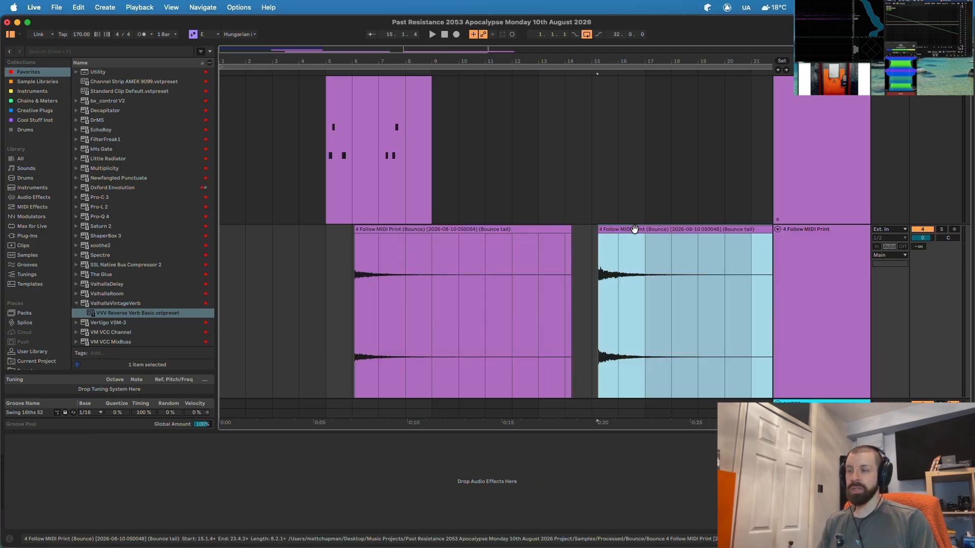
{"action": "left_click", "coordinate": [442, 229]}
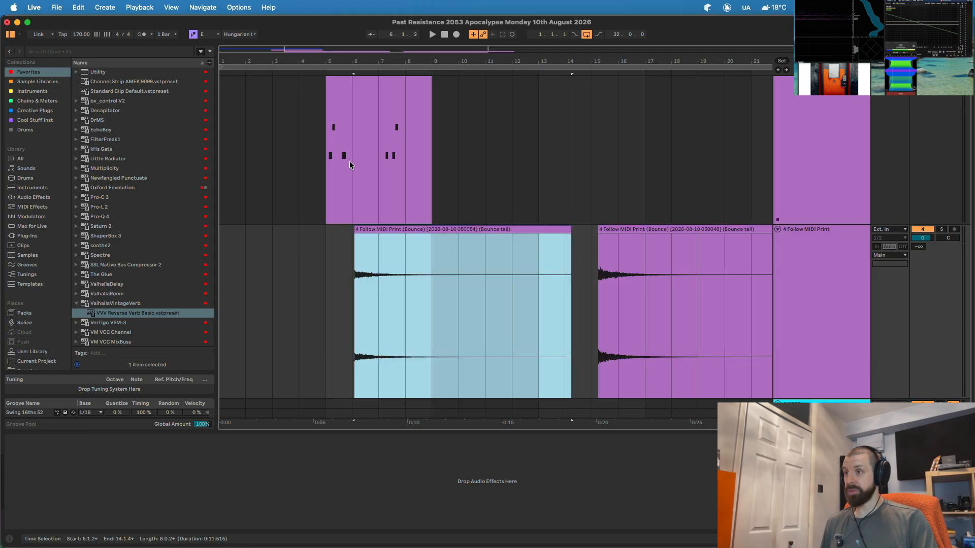
{"action": "left_click_drag", "start_coordinate": [391, 230], "coordinate": [234, 232]}
{"action": "left_click_drag", "start_coordinate": [434, 231], "coordinate": [431, 231]}
{"action": "left_click_drag", "start_coordinate": [222, 231], "coordinate": [284, 229]}
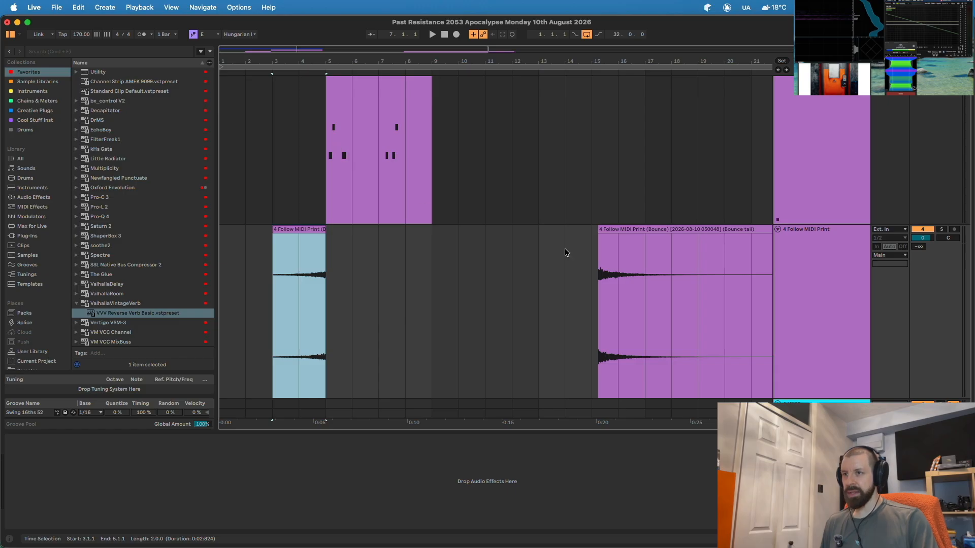
- Move the right tail to bar 9, delete material after bar 11, and place the remaining tail at bar 5
{"action": "left_click_drag", "start_coordinate": [641, 249], "coordinate": [454, 232]}
{"action": "left_click_drag", "start_coordinate": [486, 278], "coordinate": [670, 279]}
{"action": "key", "text": "Delete"}
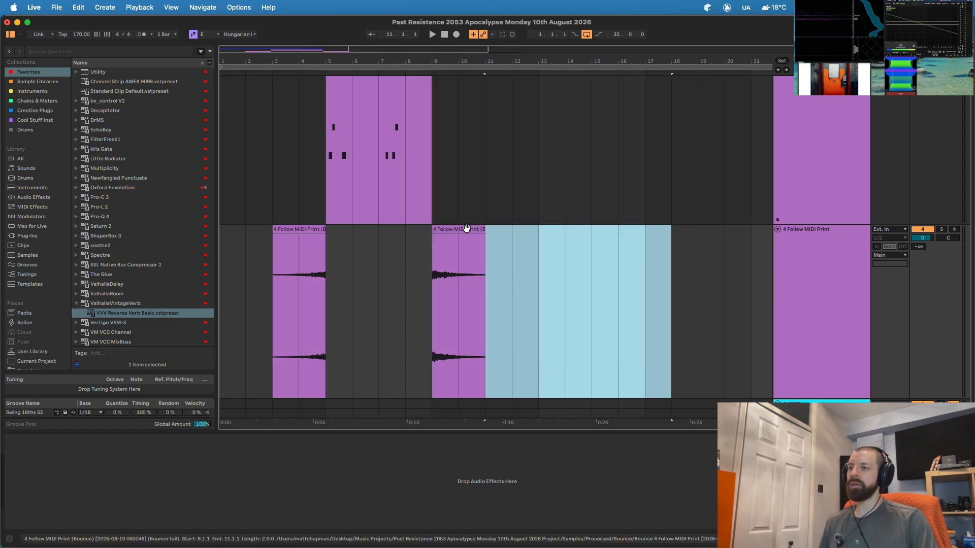
{"action": "left_click", "coordinate": [460, 228]}
{"action": "left_click_drag", "start_coordinate": [466, 230], "coordinate": [363, 235]}
- Nudge the tail clips to about 5.1.3 and 5.3.3 so they butt together
{"action": "left_click_drag", "start_coordinate": [357, 61], "coordinate": [424, 111]}
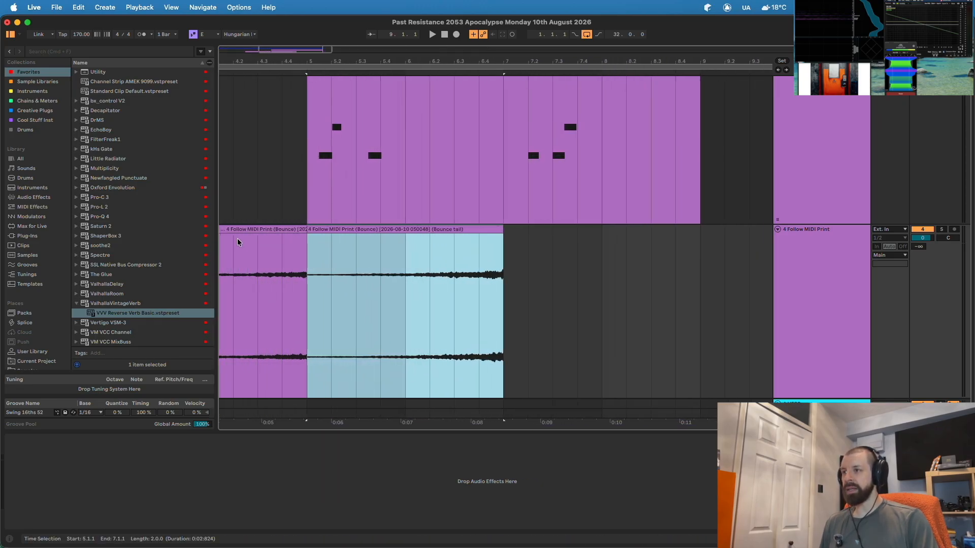
{"action": "left_click_drag", "start_coordinate": [339, 61], "coordinate": [475, 97]}
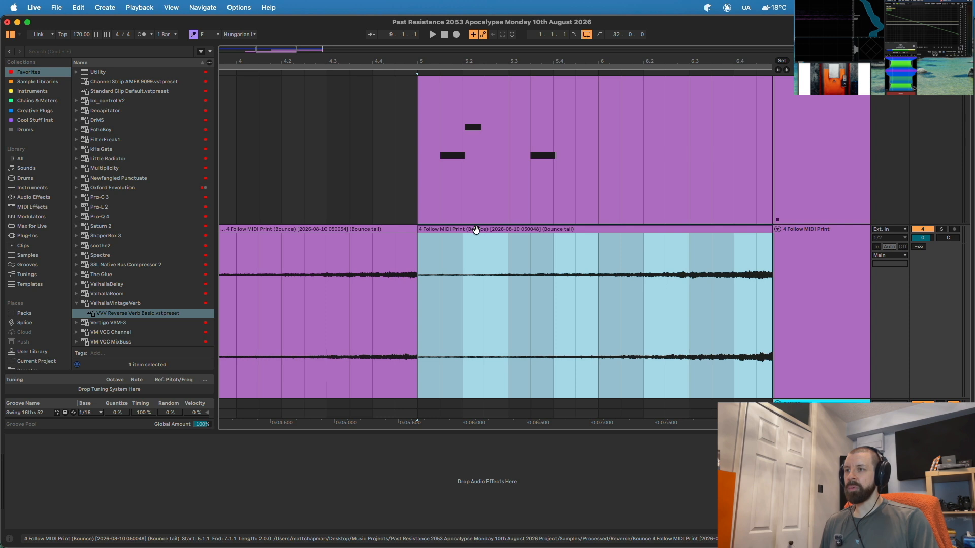
{"action": "left_click_drag", "start_coordinate": [474, 229], "coordinate": [569, 227]}
{"action": "left_click_drag", "start_coordinate": [404, 230], "coordinate": [425, 230]}
{"action": "left_click_drag", "start_coordinate": [446, 60], "coordinate": [445, 105]}
{"action": "left_click_drag", "start_coordinate": [395, 225], "coordinate": [401, 227]}
- Fade out the end of the reverb tail and lengthen the first tail clip's fade-in
{"action": "left_click_drag", "start_coordinate": [427, 61], "coordinate": [423, 100]}
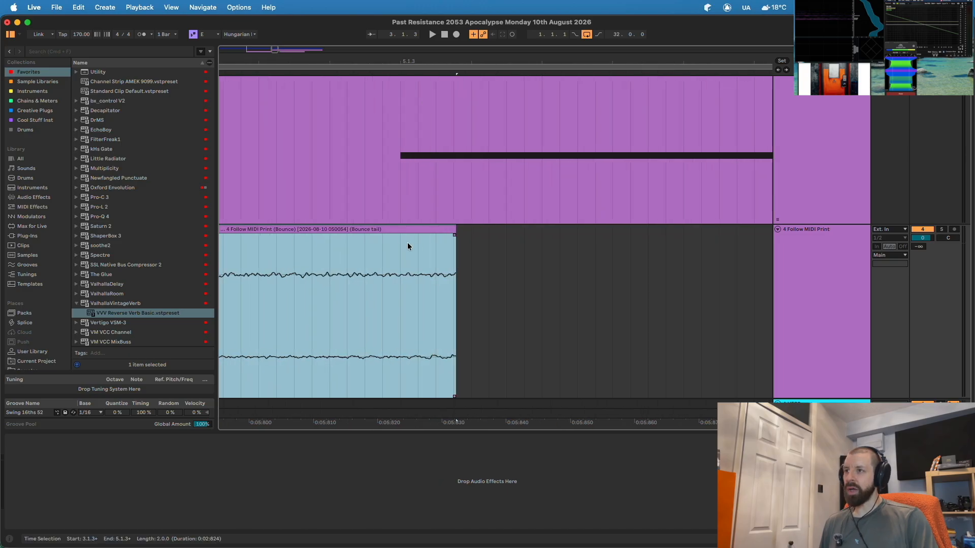
{"action": "left_click_drag", "start_coordinate": [453, 235], "coordinate": [415, 234]}
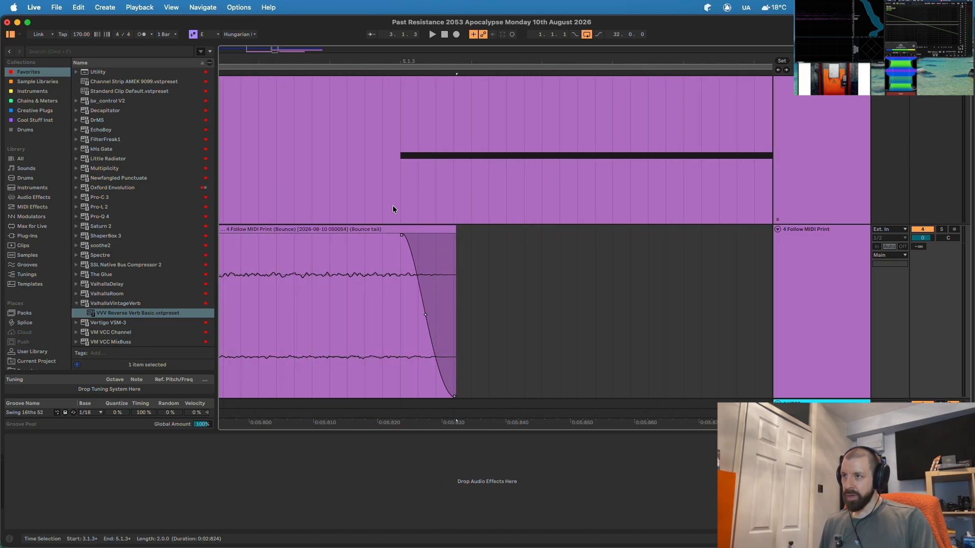
{"action": "left_click_drag", "start_coordinate": [413, 62], "coordinate": [413, 16]}
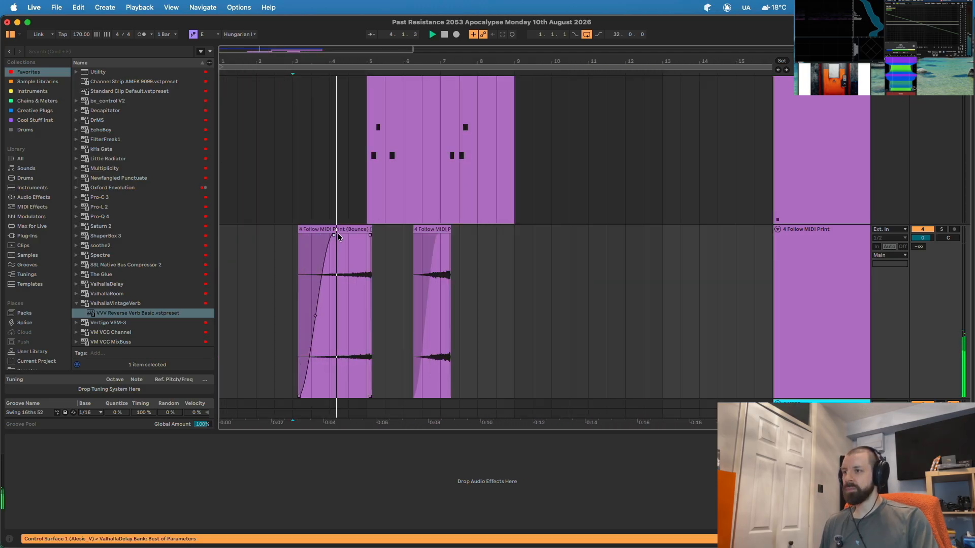
{"action": "left_click_drag", "start_coordinate": [338, 236], "coordinate": [355, 233]}
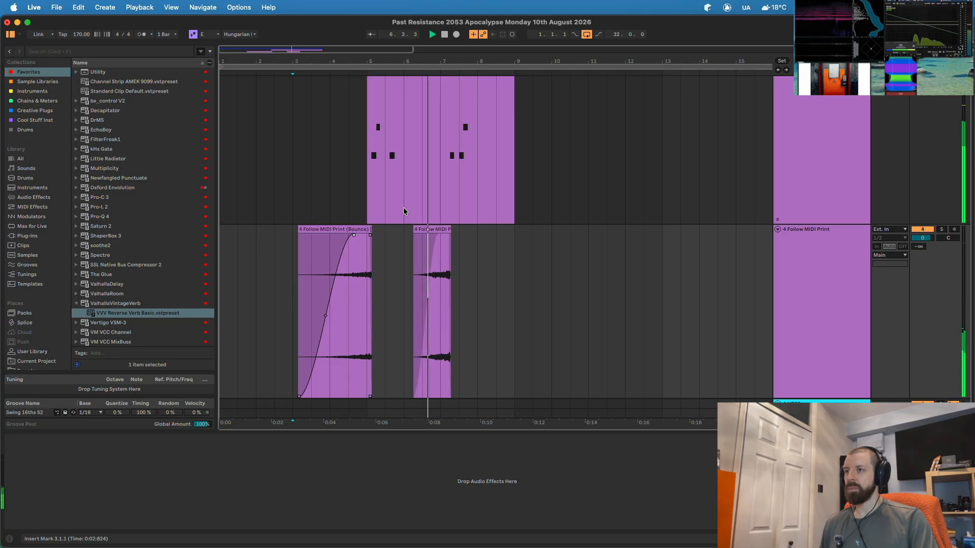
{"action": "scroll", "coordinate": [432, 178], "scroll_direction": "up", "scroll_amount": 3}
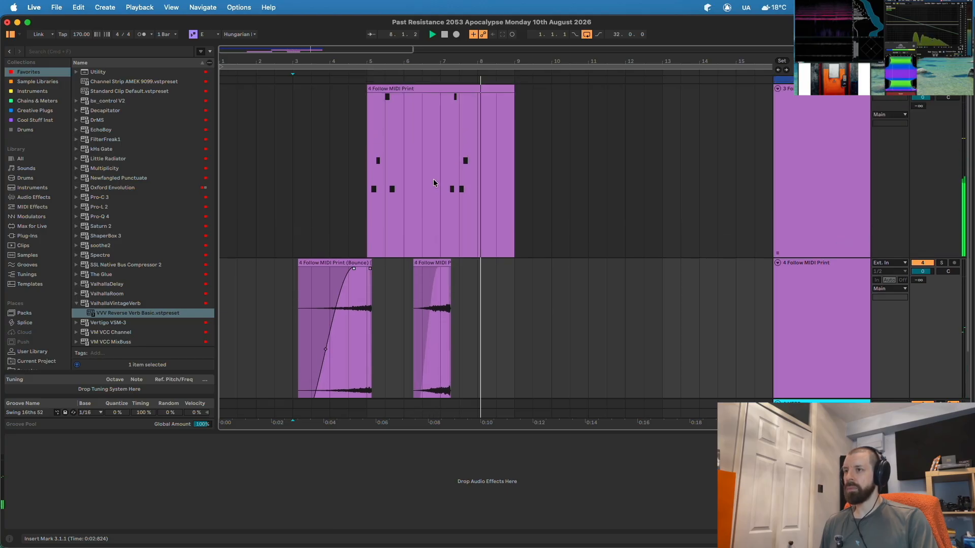
- Make tracks 3 and 4 shorter in the arrangement
{"action": "left_click_drag", "start_coordinate": [415, 61], "coordinate": [413, 49]}
{"action": "key", "text": "space"}
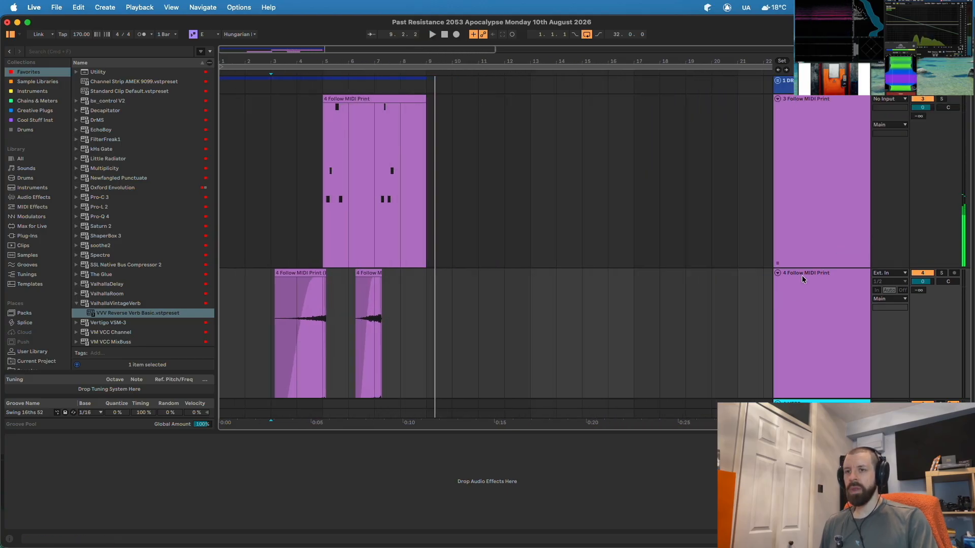
{"action": "left_click", "coordinate": [798, 265]}
{"action": "left_click_drag", "start_coordinate": [798, 265], "coordinate": [808, 164]}
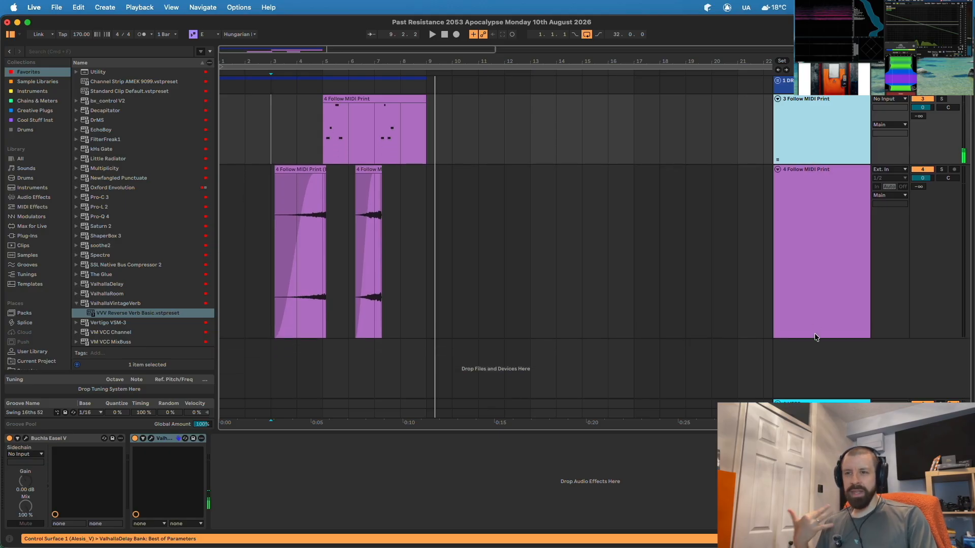
{"action": "left_click_drag", "start_coordinate": [811, 338], "coordinate": [808, 260]}
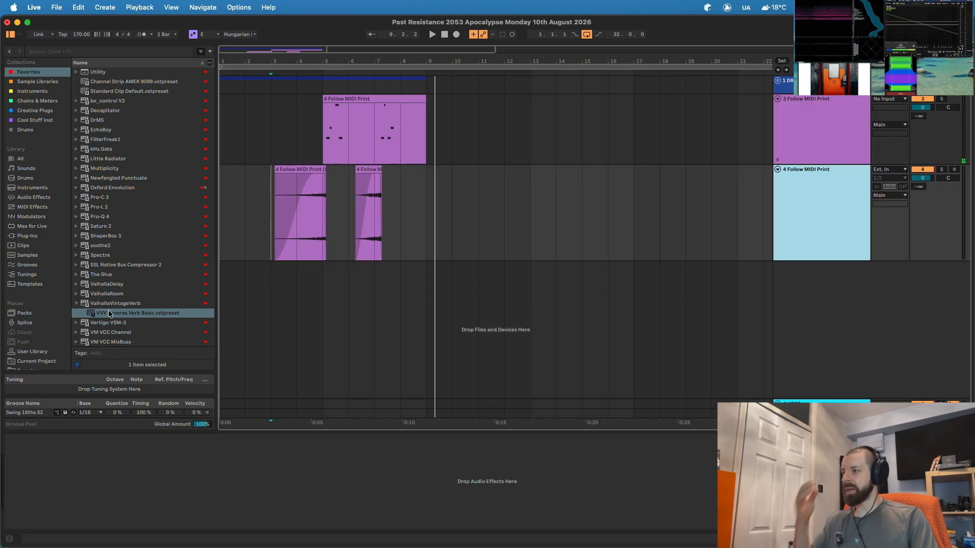
- Add VVV Reverse Verb Basic to track 3 with mix about 27.6% and decay 2.25 s
{"action": "left_click_drag", "start_coordinate": [117, 314], "coordinate": [367, 134]}
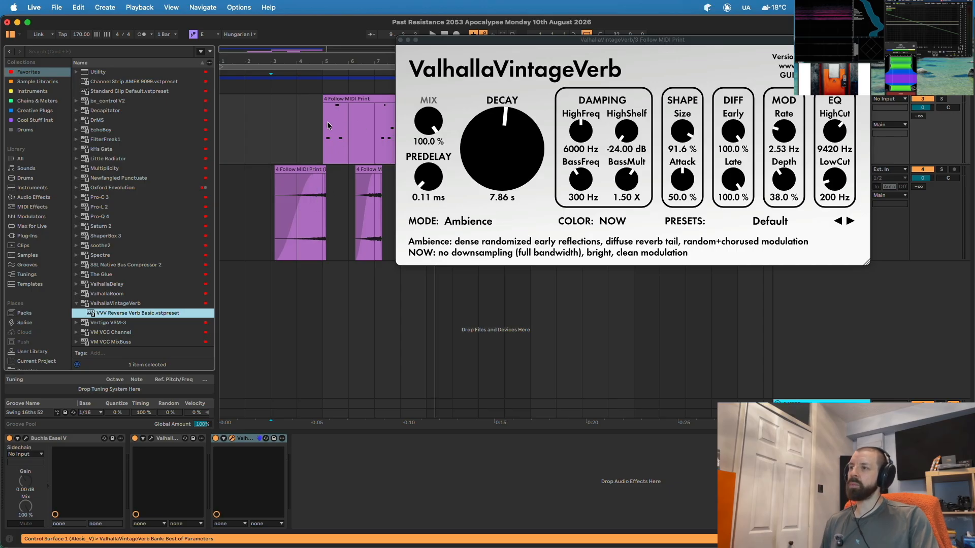
{"action": "left_click_drag", "start_coordinate": [429, 122], "coordinate": [424, 221]}
{"action": "left_click_drag", "start_coordinate": [477, 169], "coordinate": [477, 178]}
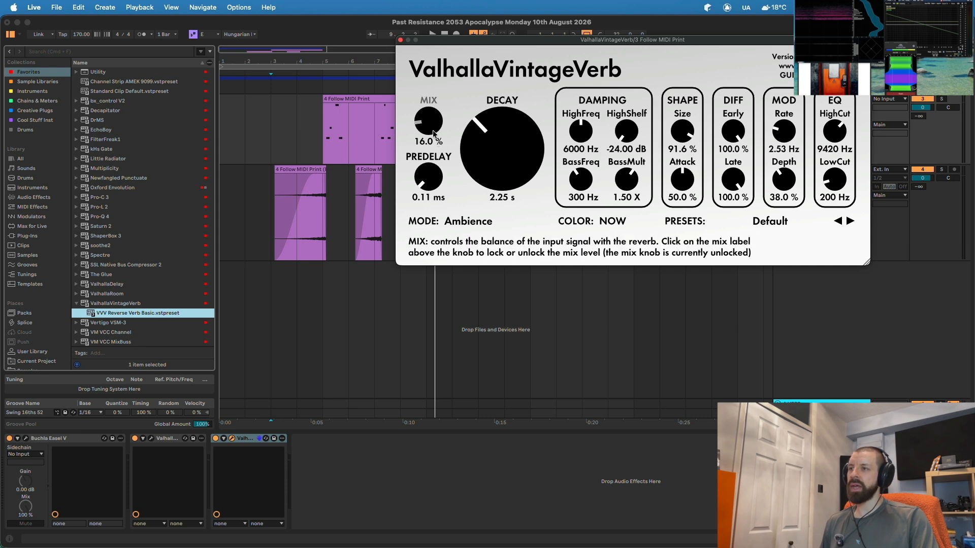
{"action": "left_click_drag", "start_coordinate": [433, 135], "coordinate": [433, 118]}
{"action": "key", "text": "space"}
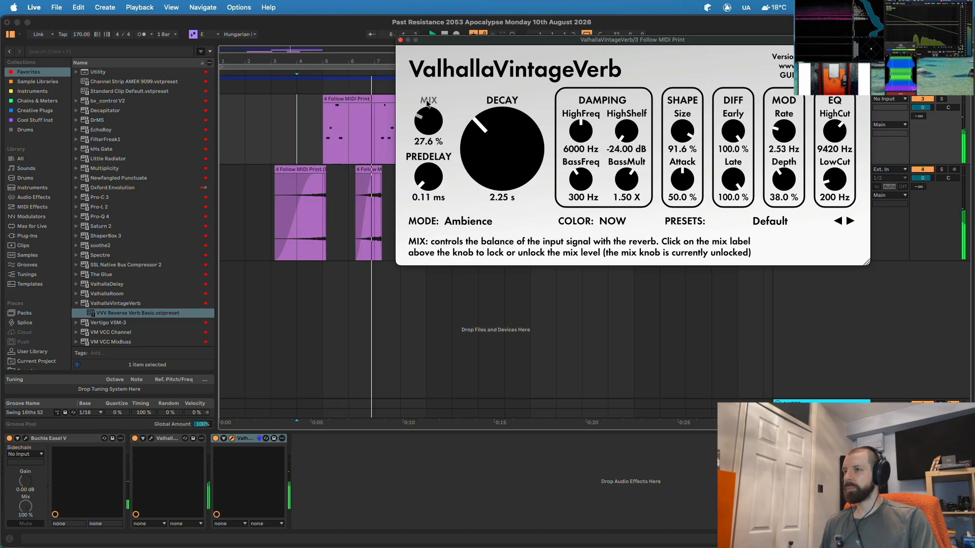
{"action": "left_click", "coordinate": [400, 40]}
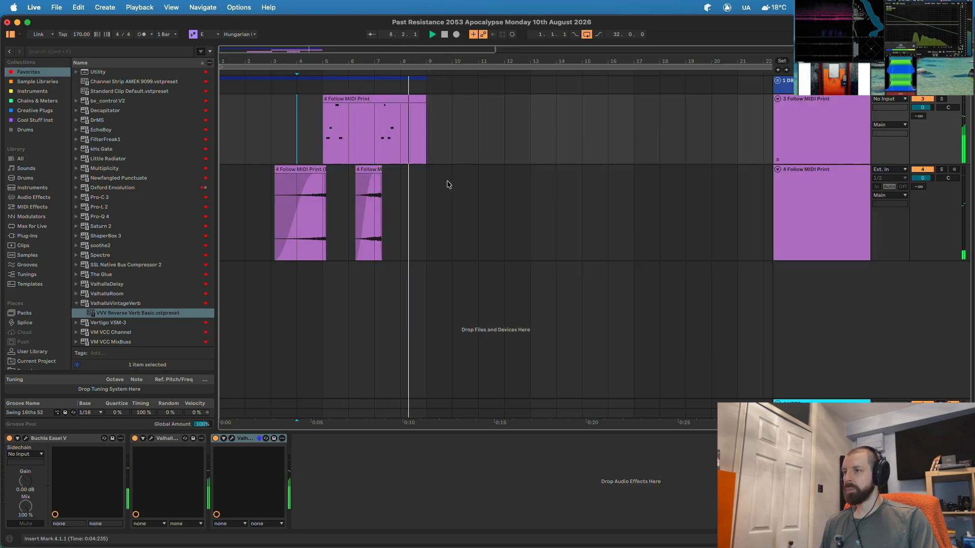
- Extend the second tail clip's start to 6.1.1 and set its warp mode to Tones
{"action": "left_click", "coordinate": [373, 180]}
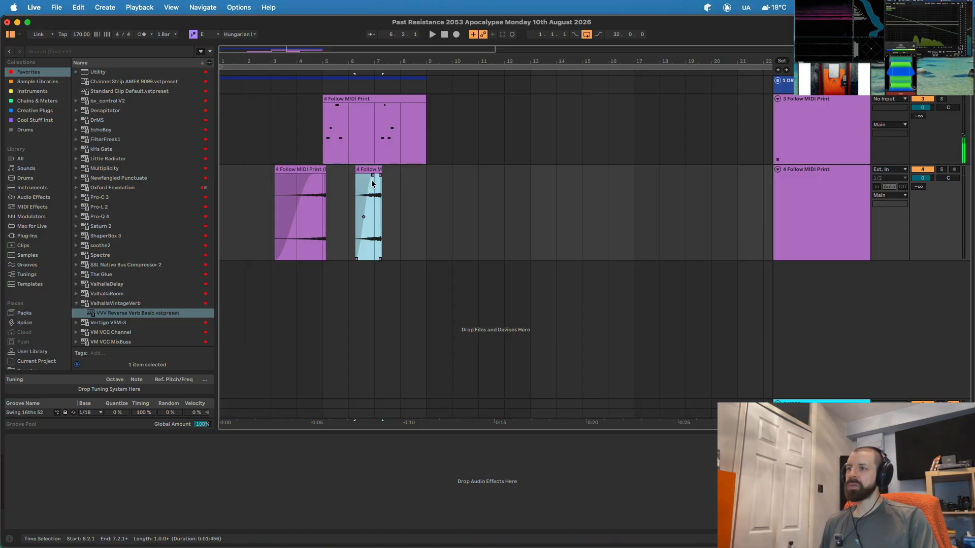
{"action": "left_click_drag", "start_coordinate": [356, 167], "coordinate": [350, 168]}
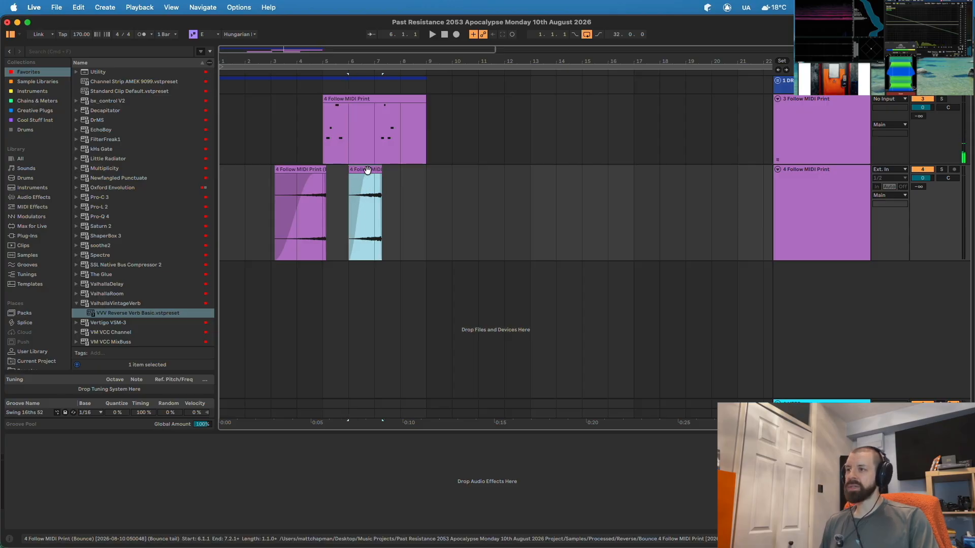
{"action": "double_click", "coordinate": [367, 168]}
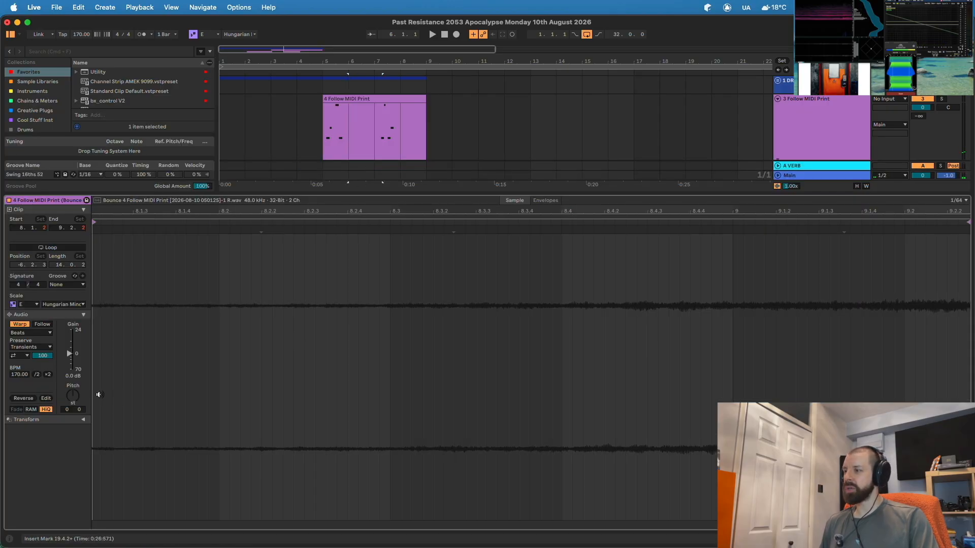
{"action": "left_click", "coordinate": [21, 335]}
{"action": "left_click", "coordinate": [23, 343]}
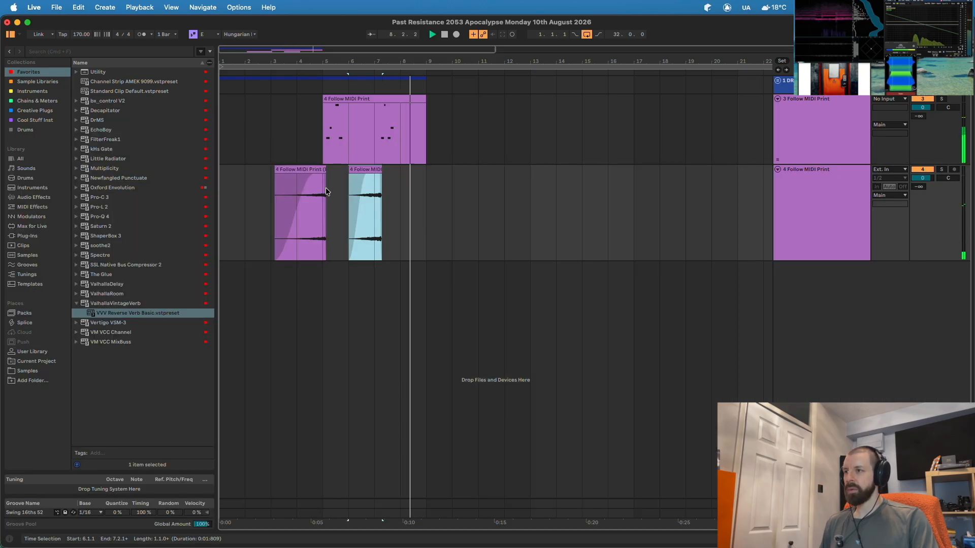
- Set the other tail clip's warp mode to Tones as well
{"action": "left_click", "coordinate": [315, 168]}
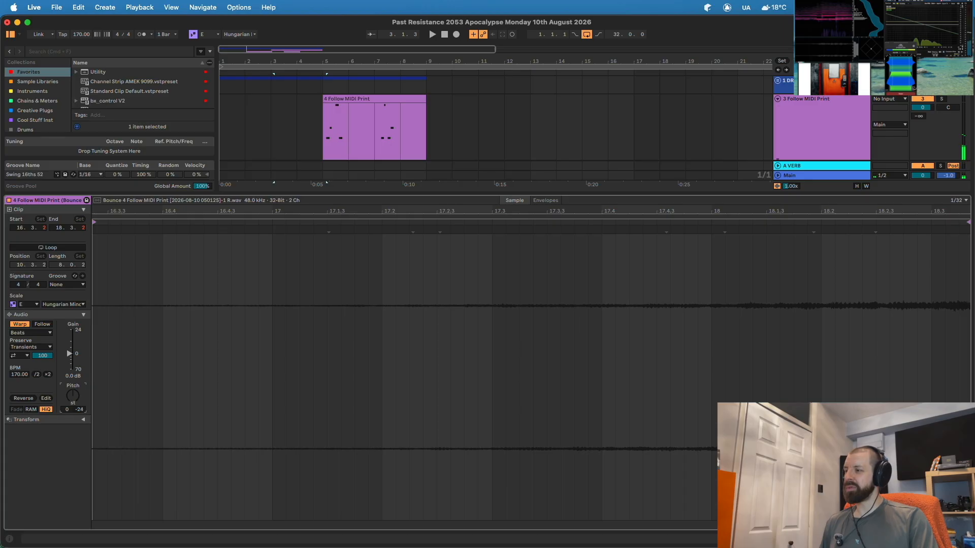
{"action": "left_click", "coordinate": [26, 334]}
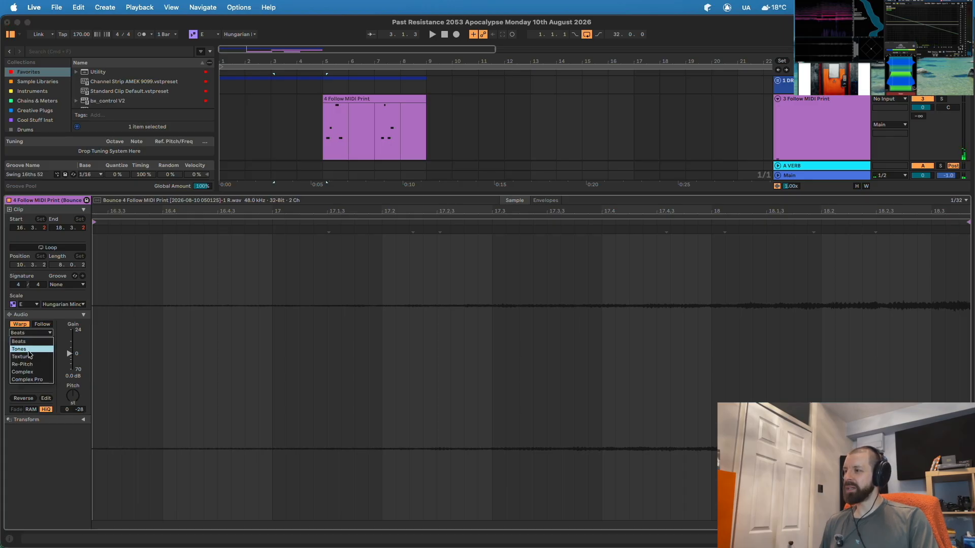
{"action": "left_click", "coordinate": [21, 350]}
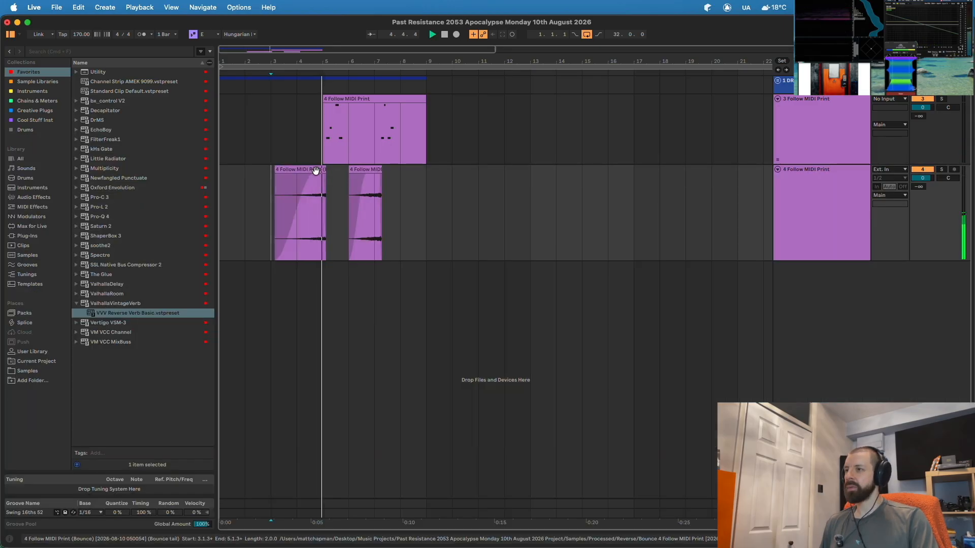
- Zoom in on the melody clips, delete the Bounce tail clip and stretch the bounce clip to bar 17
{"action": "key", "text": "space"}
{"action": "left_click_drag", "start_coordinate": [270, 181], "coordinate": [418, 192]}
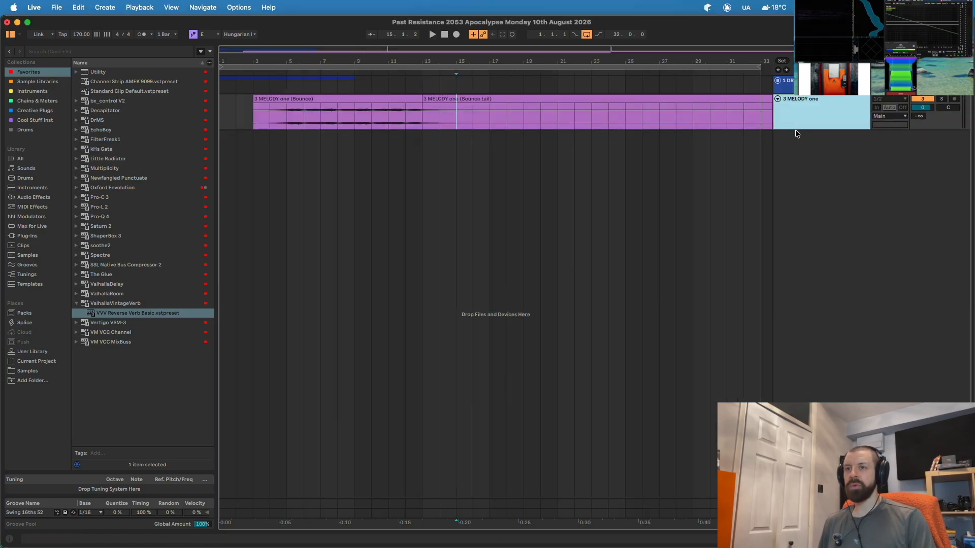
{"action": "left_click_drag", "start_coordinate": [795, 132], "coordinate": [795, 269]}
{"action": "left_click_drag", "start_coordinate": [307, 59], "coordinate": [367, 59]}
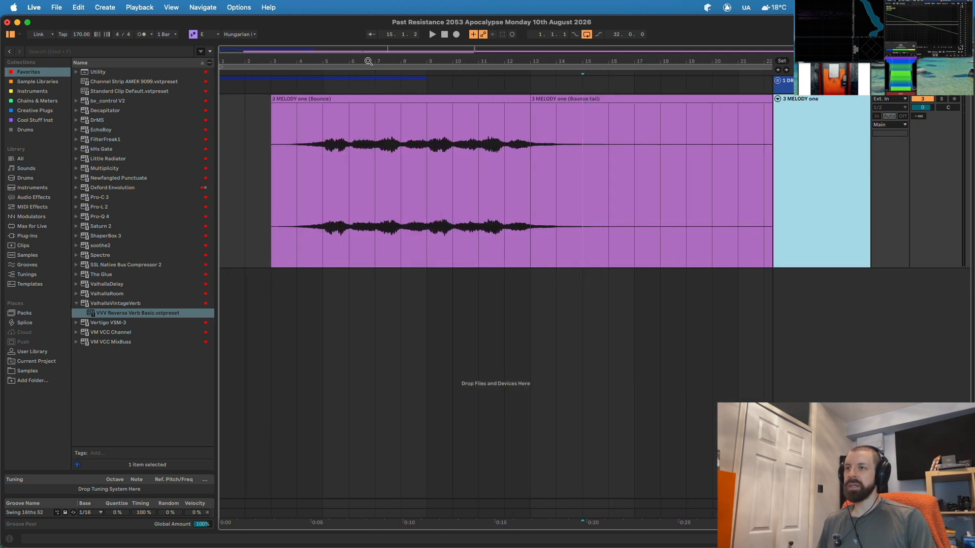
{"action": "left_click", "coordinate": [557, 96]}
{"action": "key", "text": "Delete"}
{"action": "left_click_drag", "start_coordinate": [529, 99], "coordinate": [635, 100]}
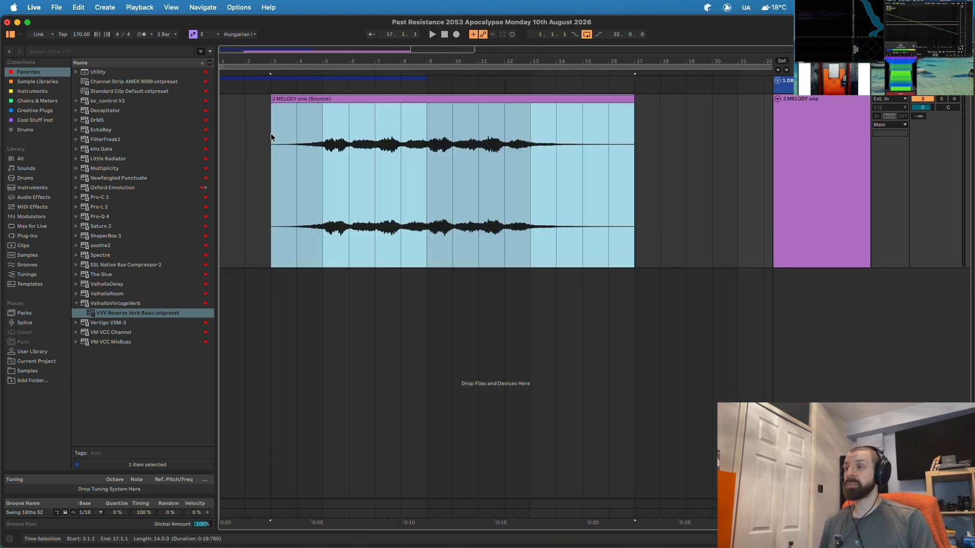
- Set the playback start to bar 5, select the 3 MELODY one track and show the FilterFreak1 presets
{"action": "left_click", "coordinate": [272, 145]}
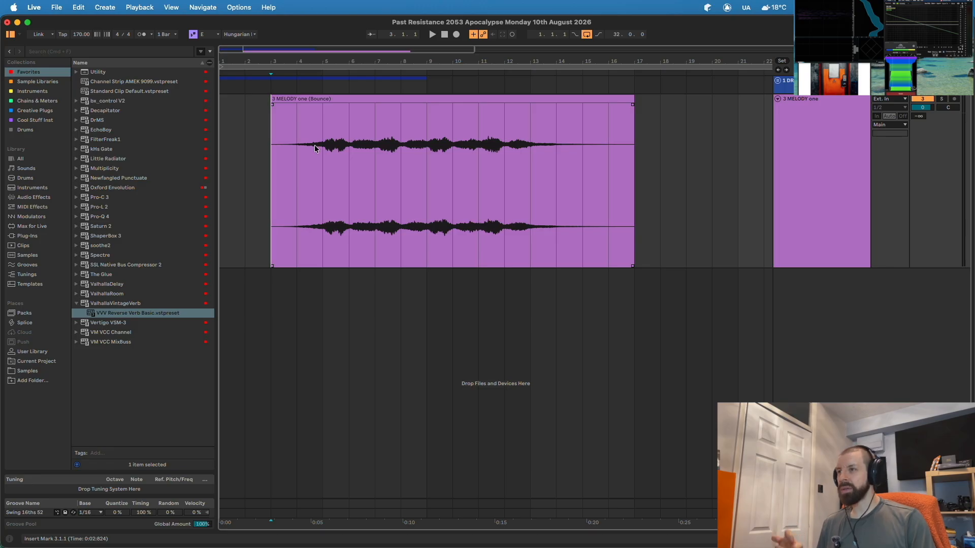
{"action": "left_click", "coordinate": [326, 132]}
{"action": "left_click", "coordinate": [777, 80]}
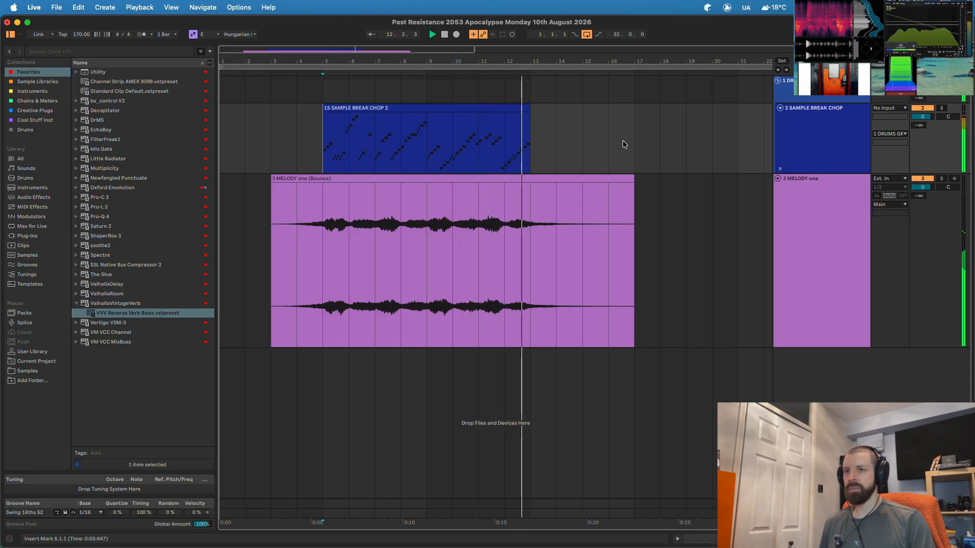
{"action": "left_click", "coordinate": [801, 184]}
{"action": "key", "text": "space"}
{"action": "left_click", "coordinate": [779, 82]}
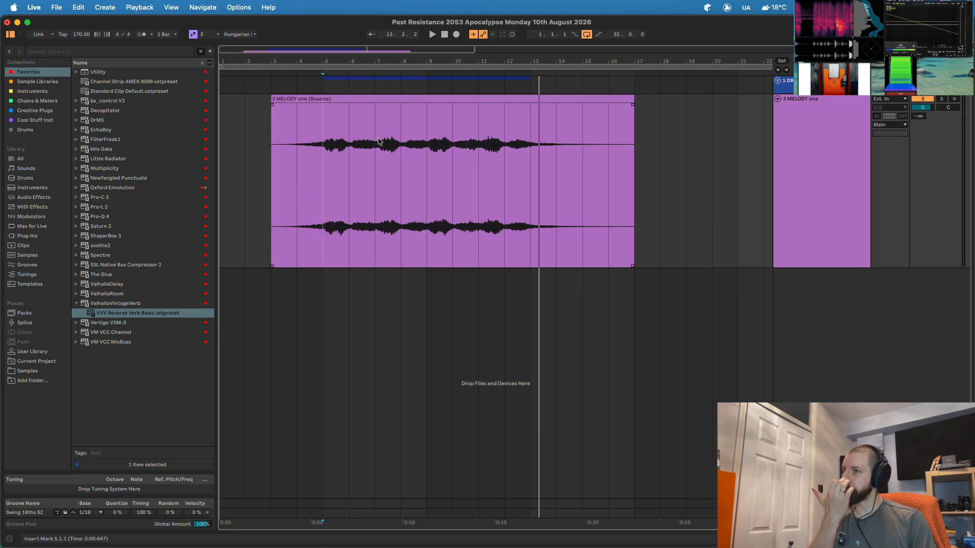
{"action": "left_click", "coordinate": [104, 142]}
- Load the FF CLEAN LP FilterFreak onto the melody and draw a zigzag Frequency sweep down to 931 Hz
{"action": "left_click_drag", "start_coordinate": [470, 156], "coordinate": [470, 151]}
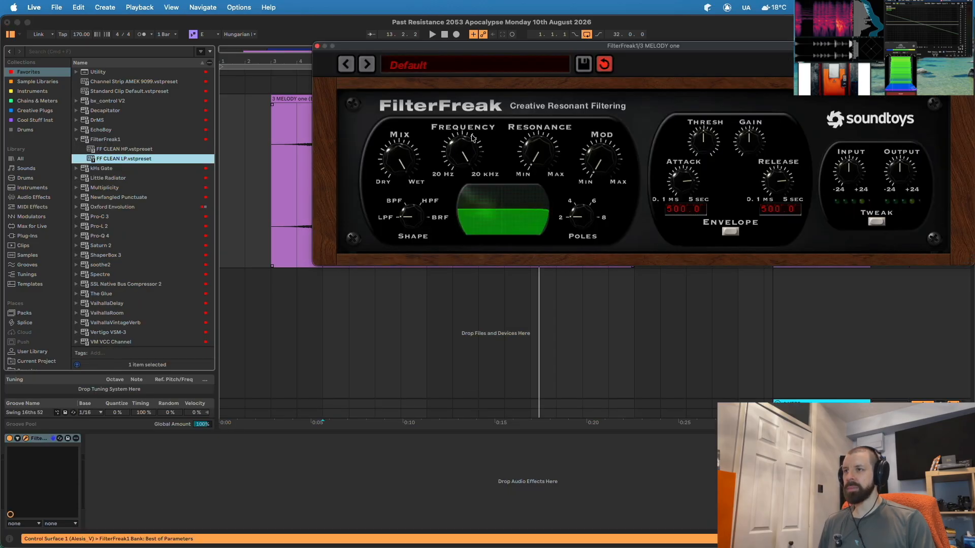
{"action": "left_click", "coordinate": [317, 47]}
{"action": "key", "text": "a"}
{"action": "key", "text": "space"}
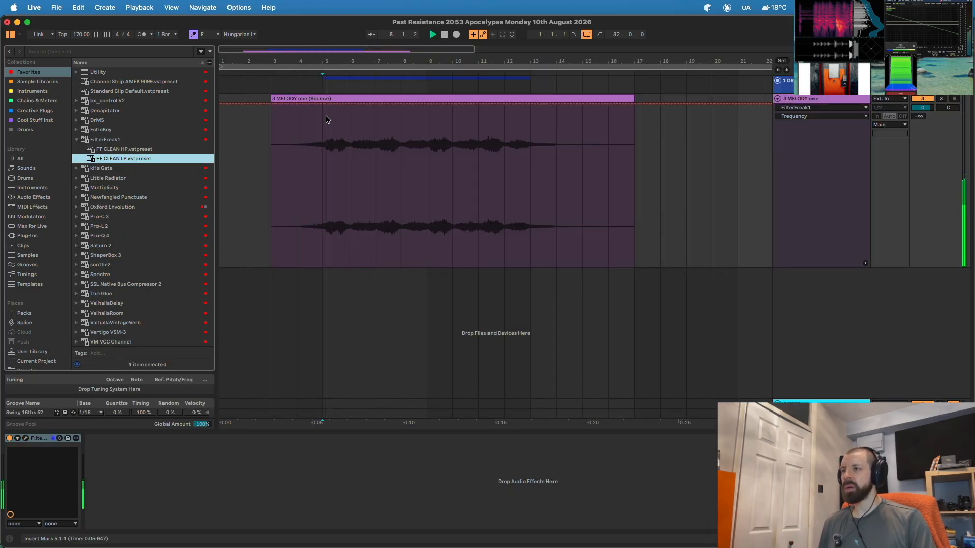
{"action": "left_click_drag", "start_coordinate": [373, 102], "coordinate": [374, 176]}
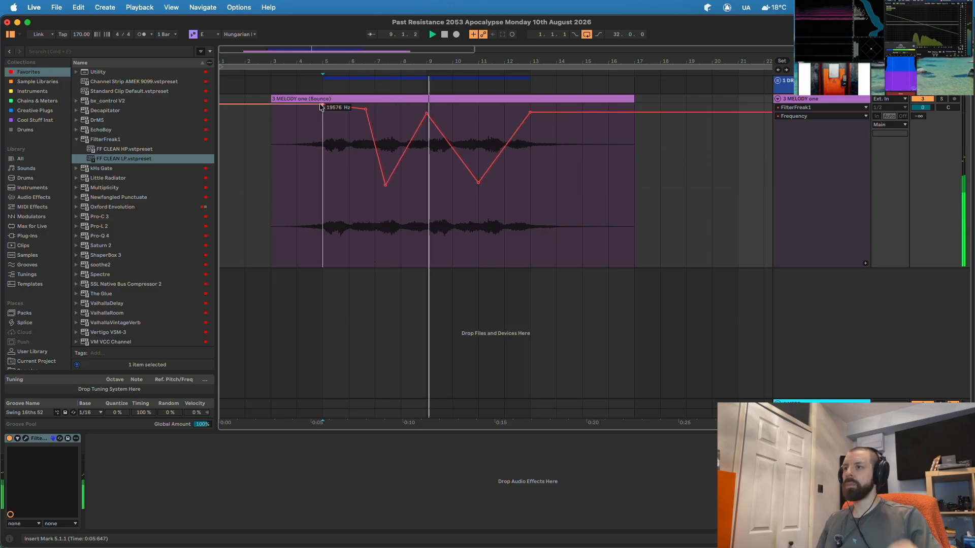
{"action": "left_click", "coordinate": [321, 160]}
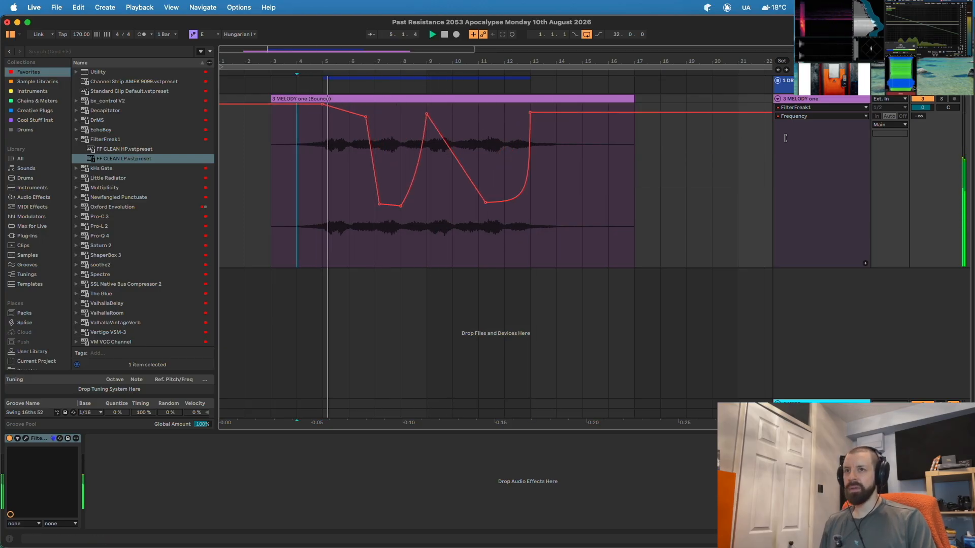
- Hide the automation lanes and loop bars 5 to 13 over the melody clip
{"action": "key", "text": "a"}
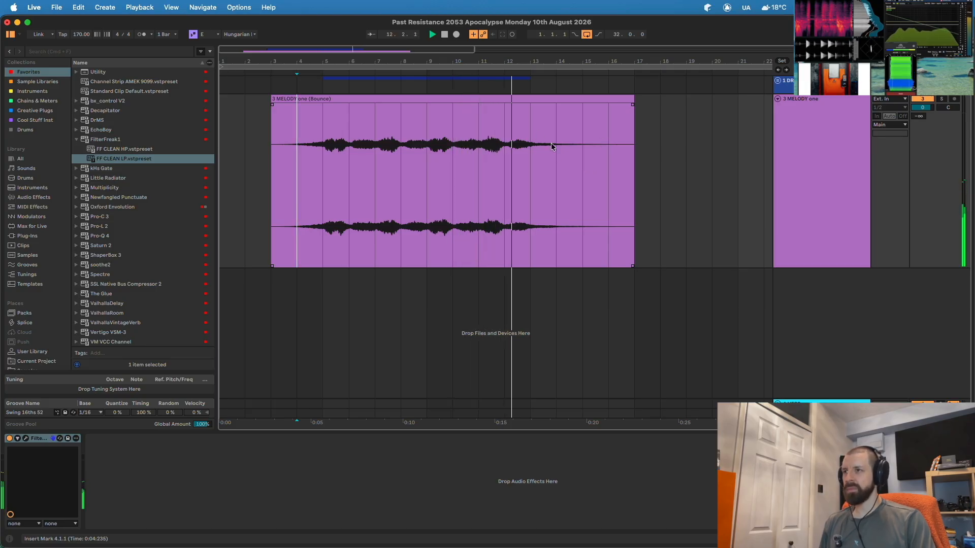
{"action": "left_click_drag", "start_coordinate": [323, 152], "coordinate": [535, 157]}
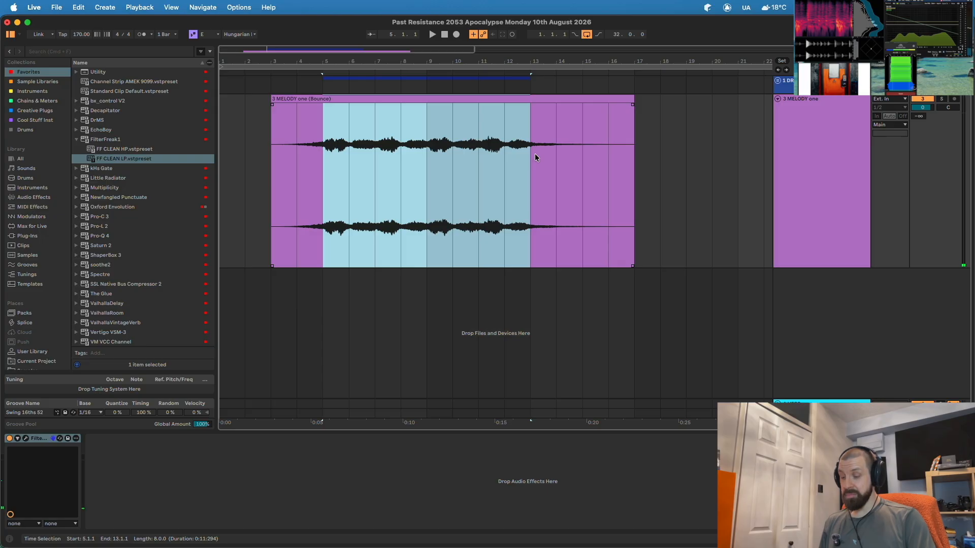
{"action": "key", "text": "super+l"}
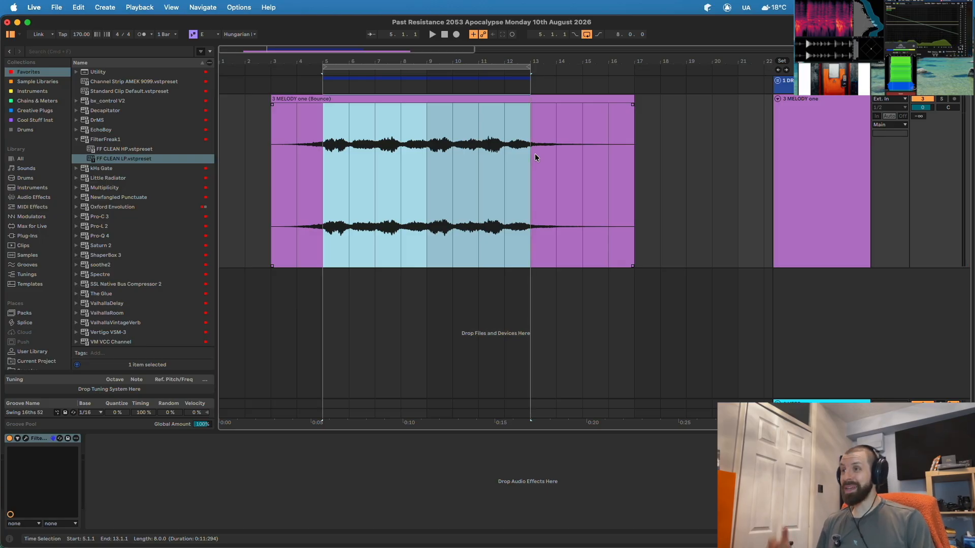